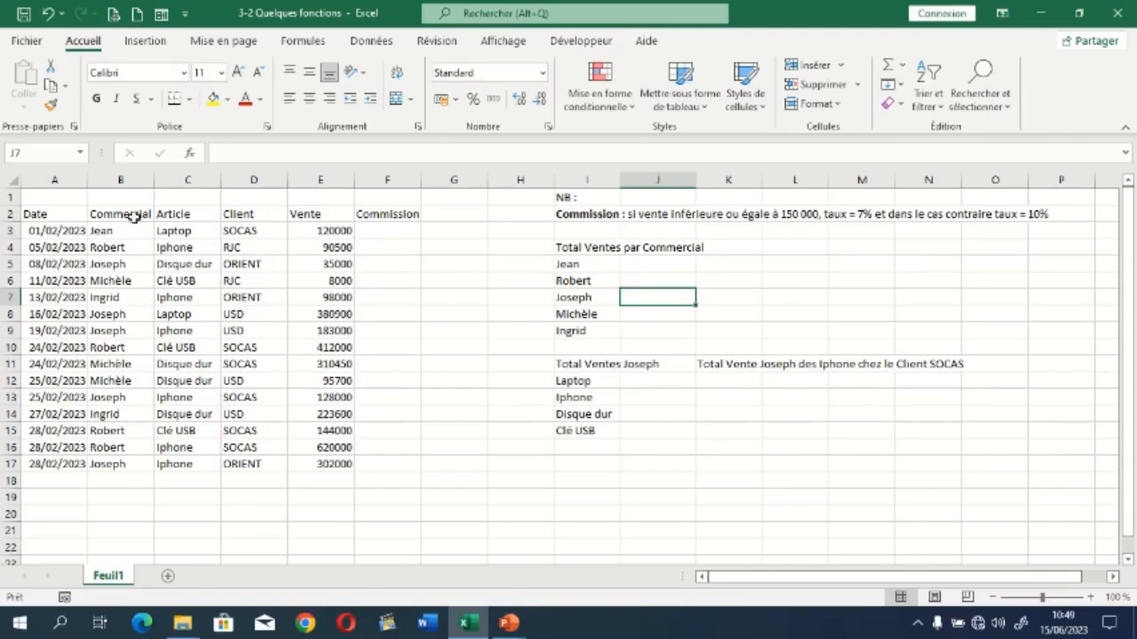
Merge and center cells A1:F1 and enter the title "Etat des Ventes du Mois de Février 2023".
{"action": "left_click_drag", "start_coordinate": [56, 198], "coordinate": [364, 193]}
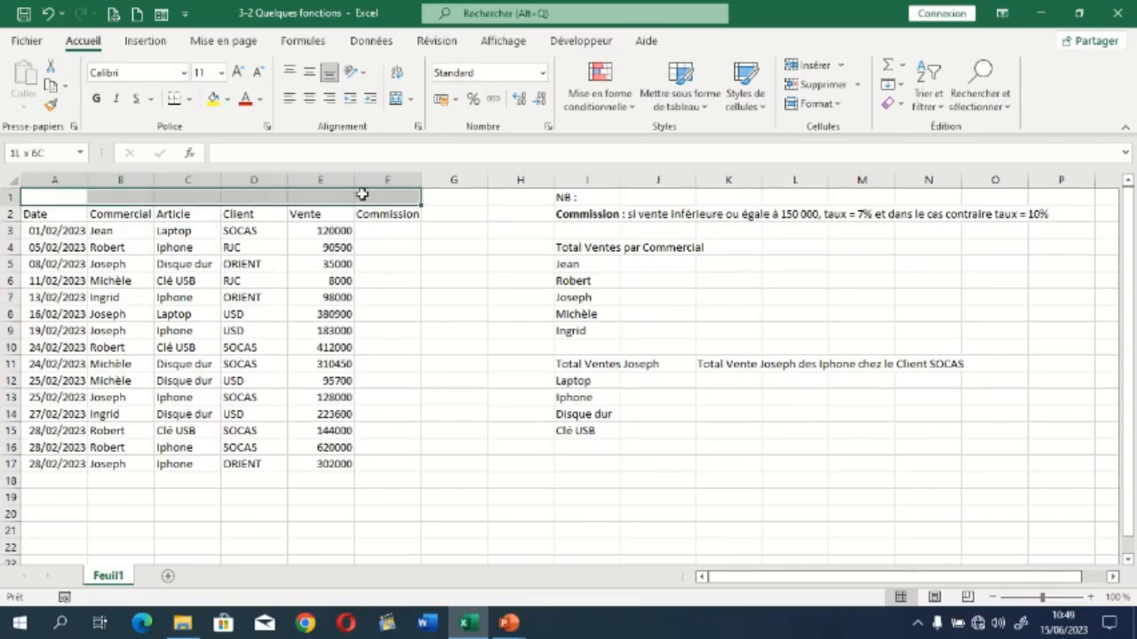
{"action": "left_click", "coordinate": [396, 99]}
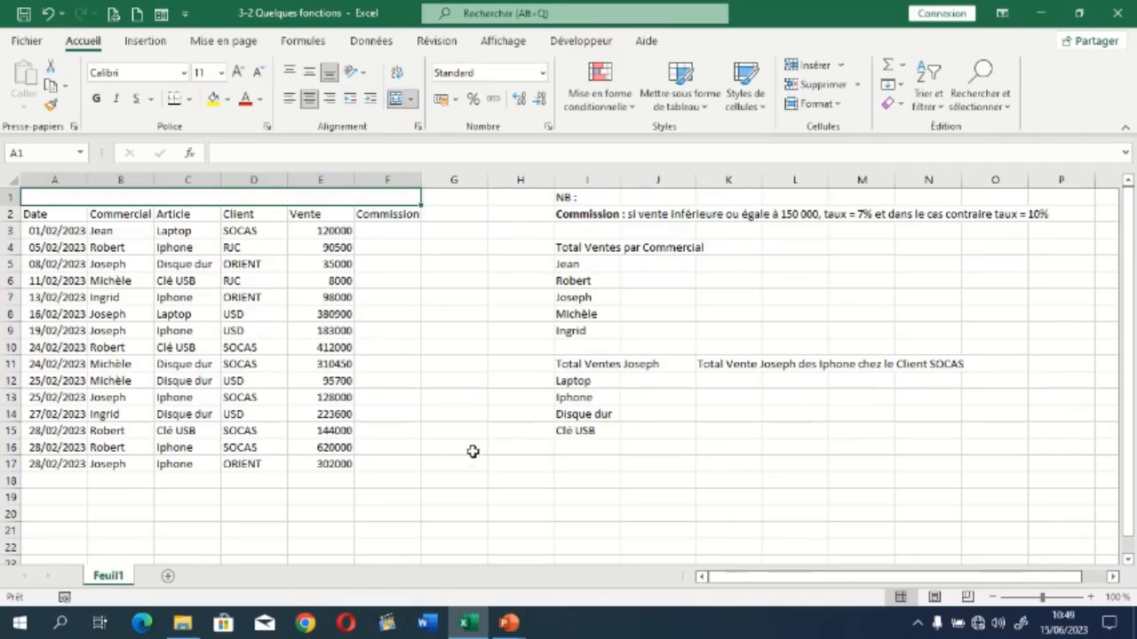
{"action": "type", "text": "Etat des"}
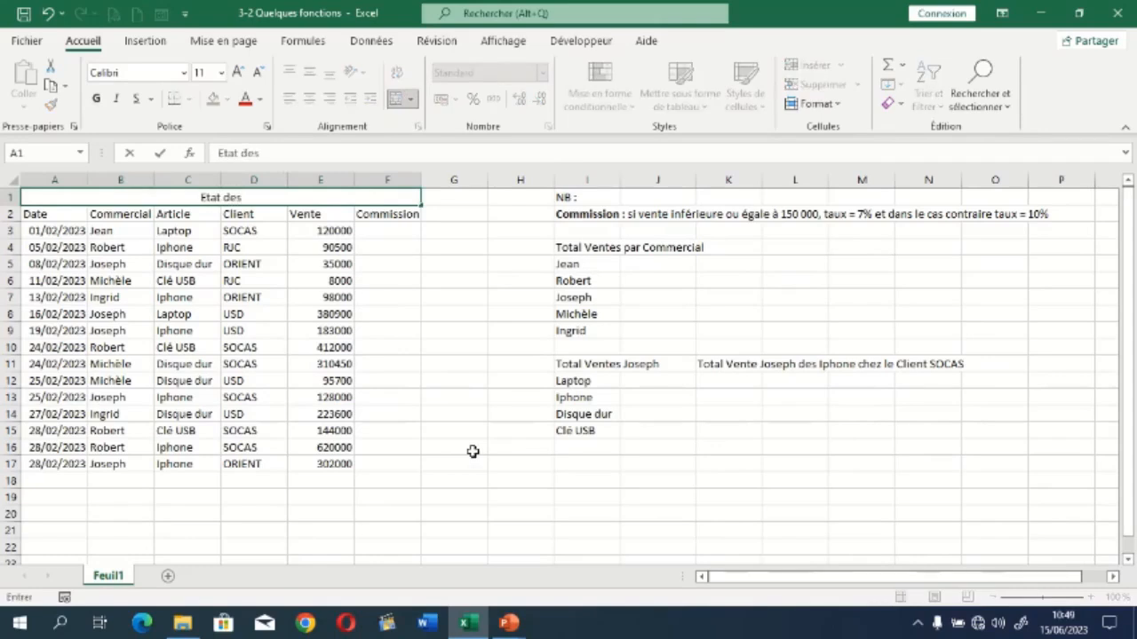
{"action": "type", "text": " Ventes"}
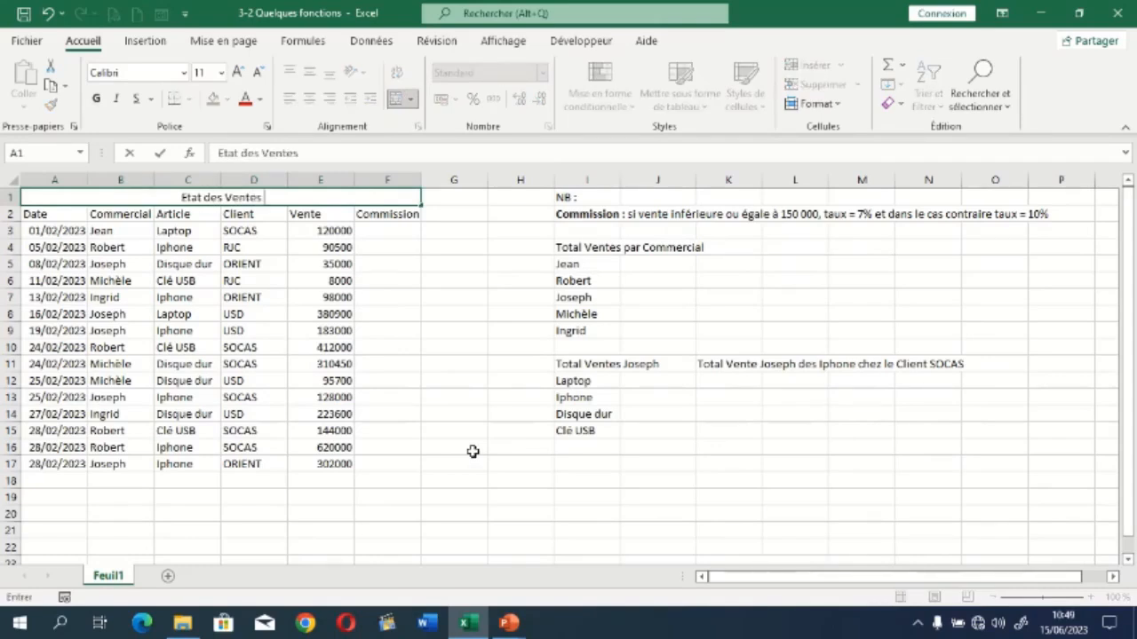
{"action": "type", "text": " du"}
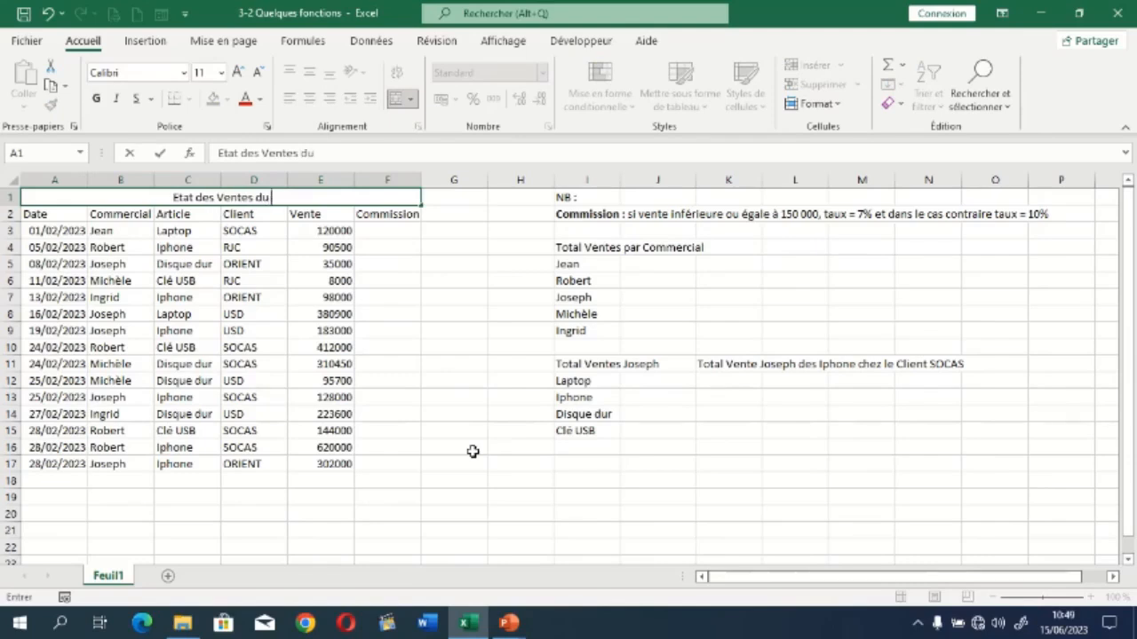
{"action": "type", "text": " Mois de"}
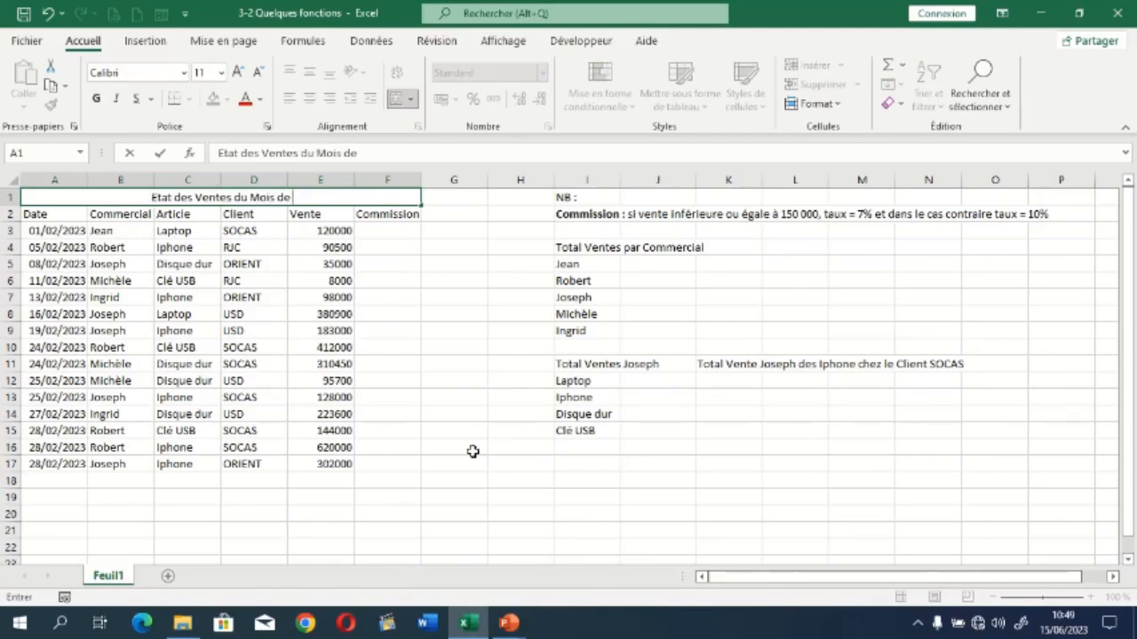
{"action": "type", "text": " Février"}
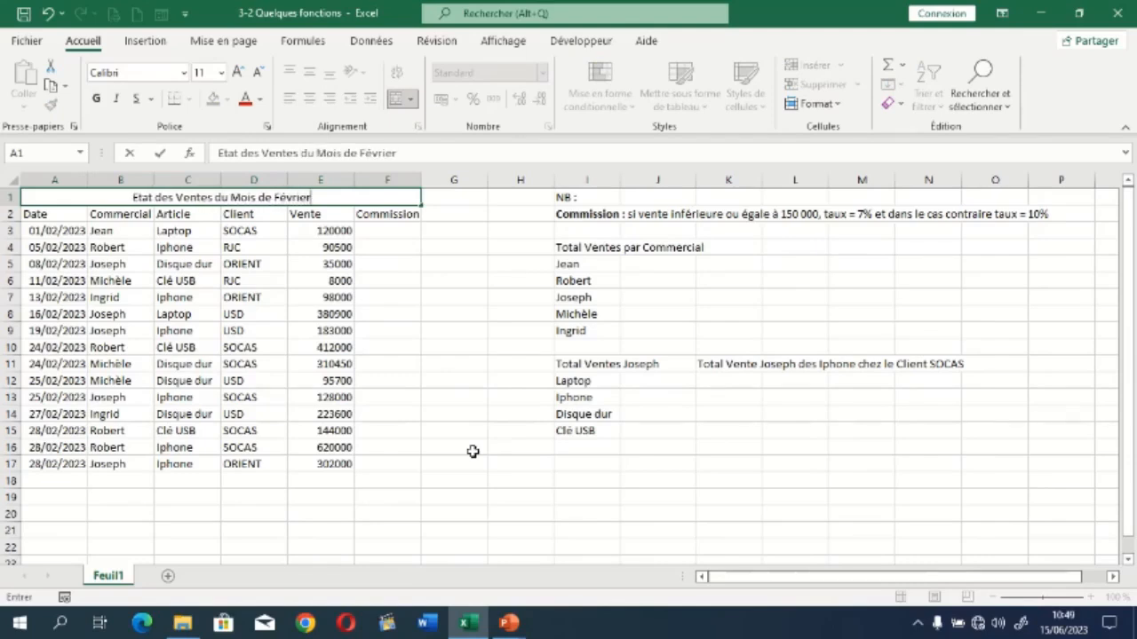
{"action": "type", "text": " 2023"}
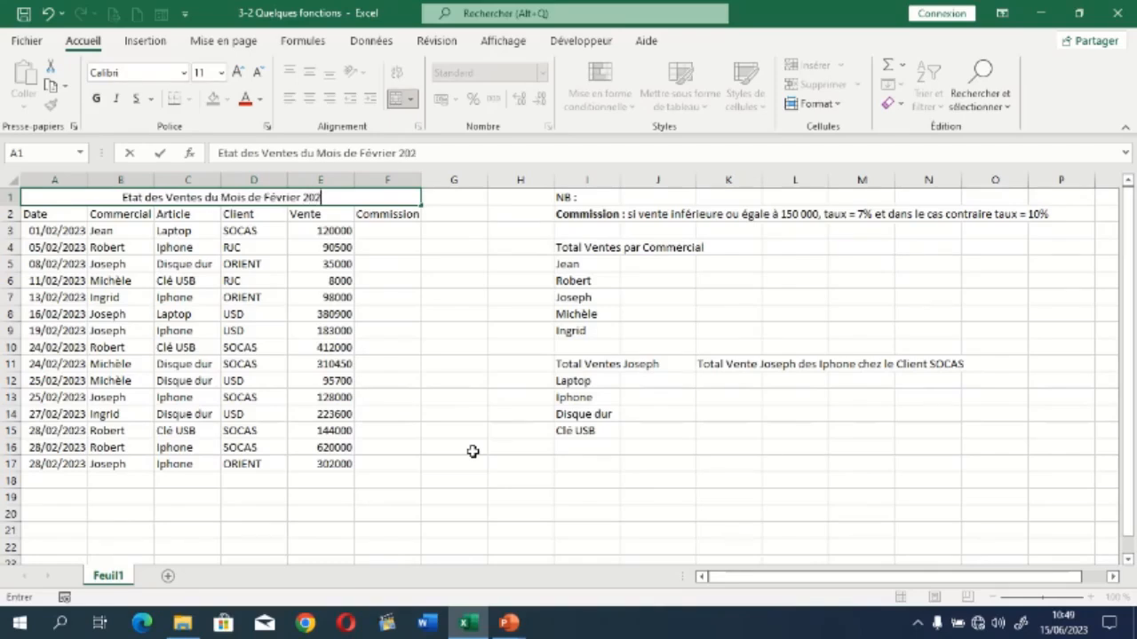
{"action": "key", "text": "Return"}
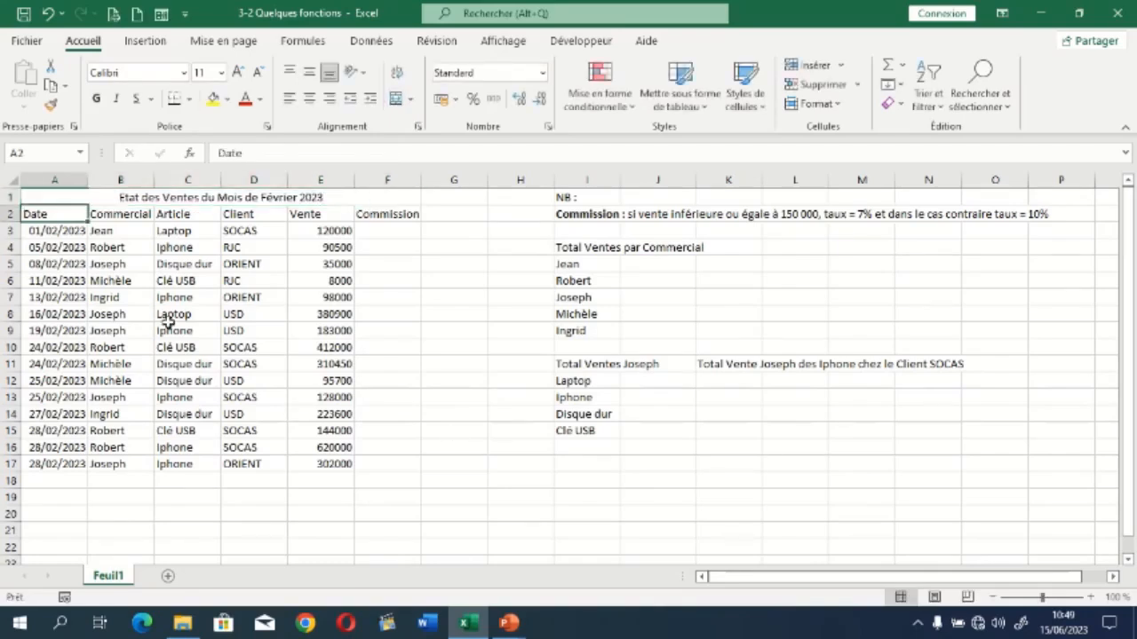
Make the title in A1 bold and set its font color to dark blue.
{"action": "left_click", "coordinate": [120, 200]}
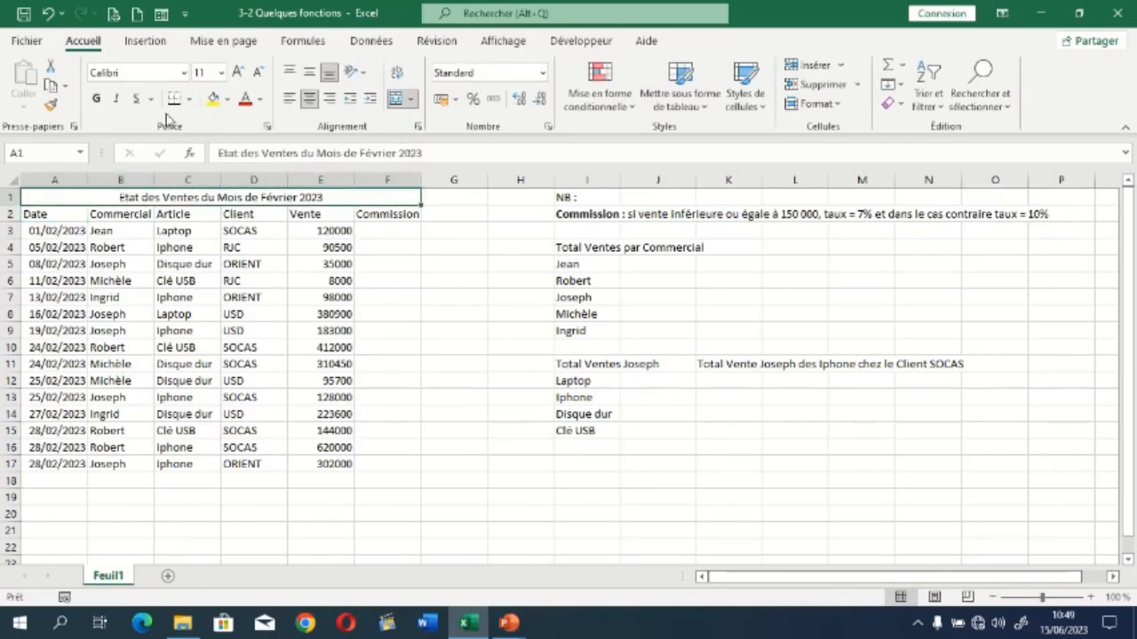
{"action": "left_click", "coordinate": [96, 99]}
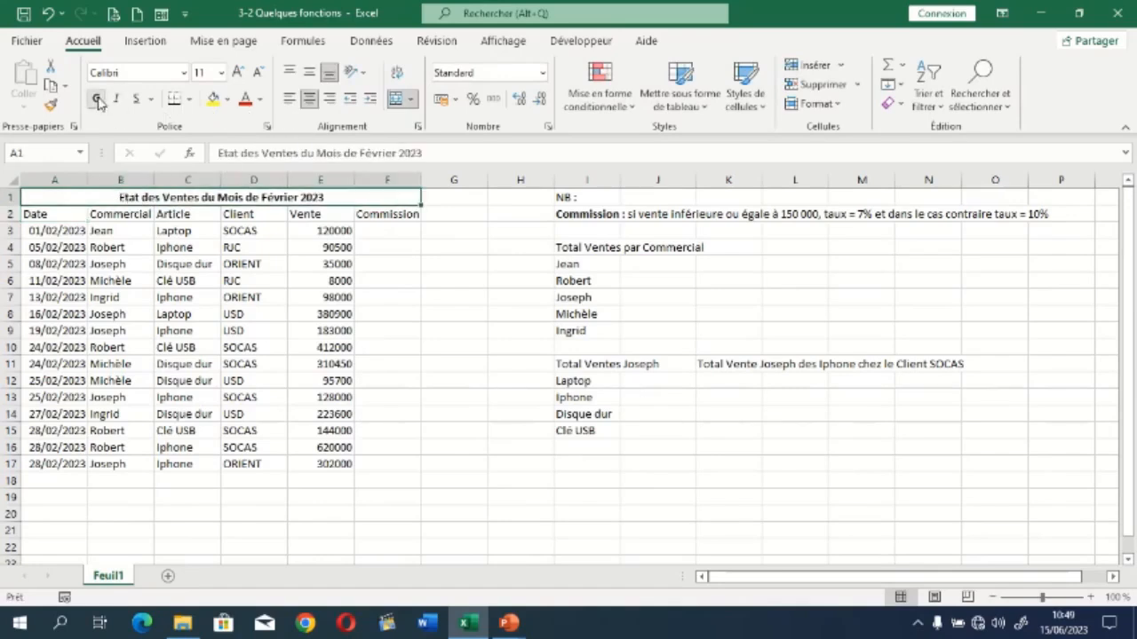
{"action": "left_click", "coordinate": [260, 99]}
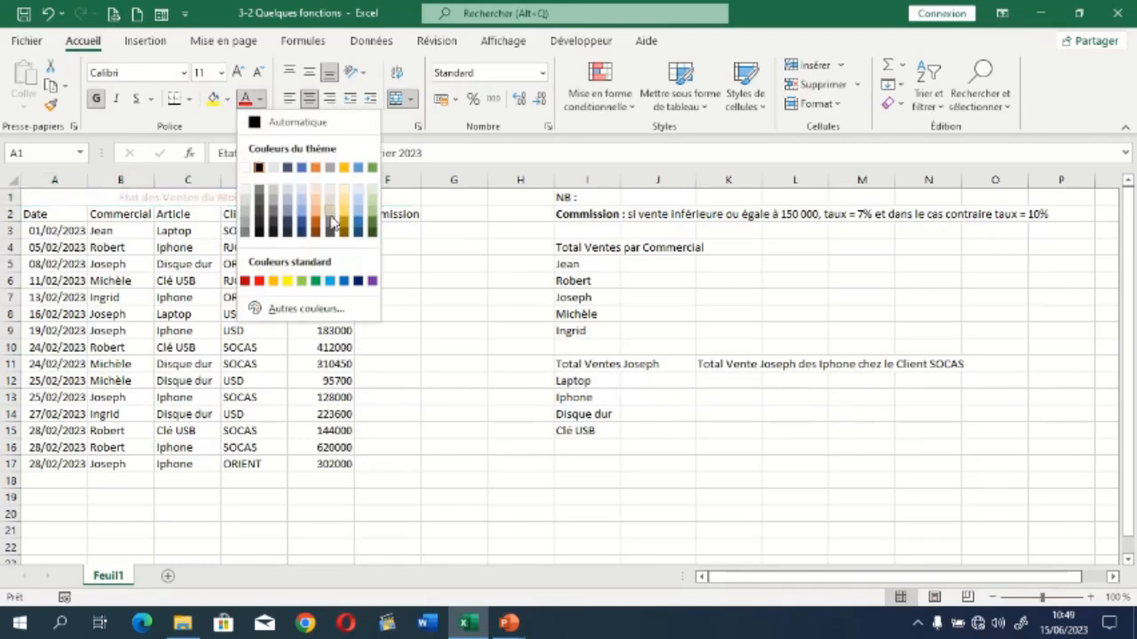
{"action": "left_click", "coordinate": [359, 282]}
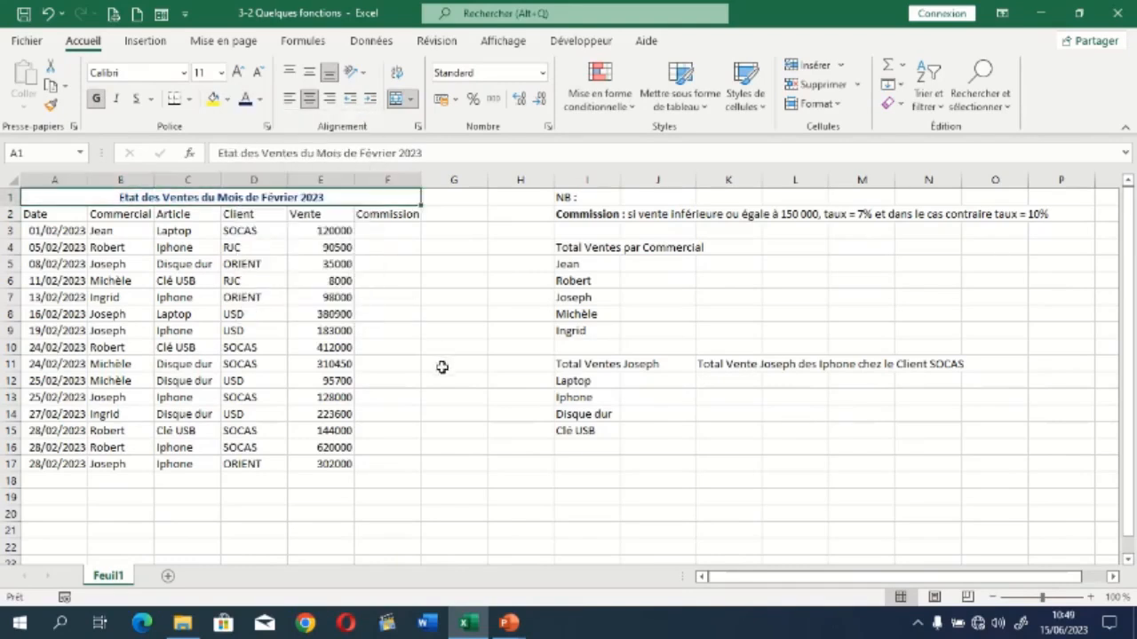
{"action": "left_click", "coordinate": [446, 365]}
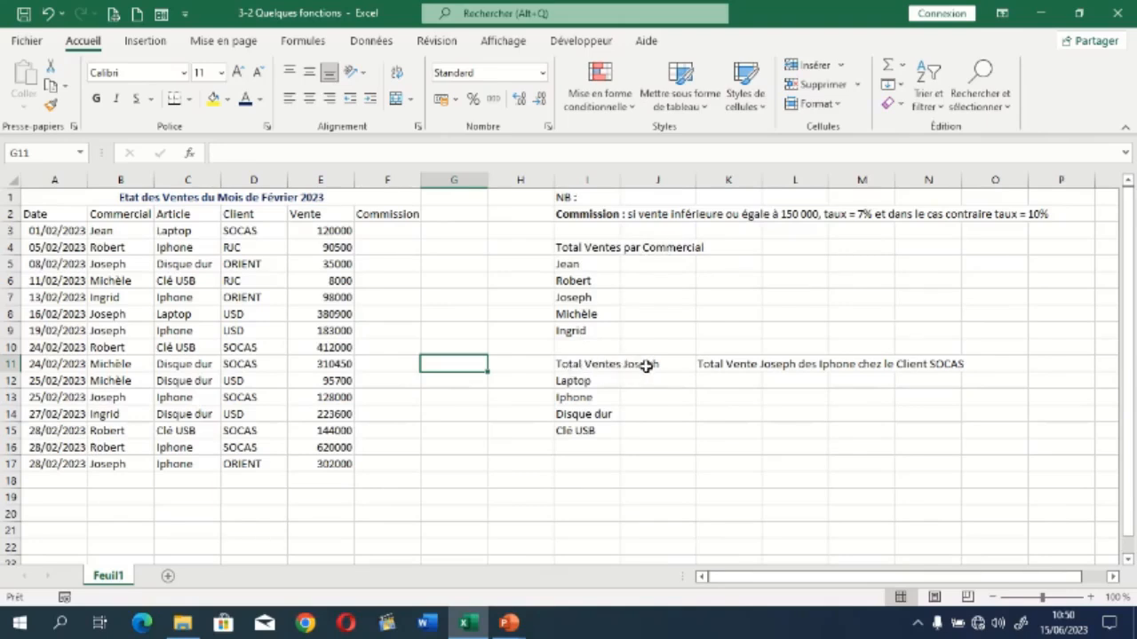
{"action": "left_click", "coordinate": [579, 381]}
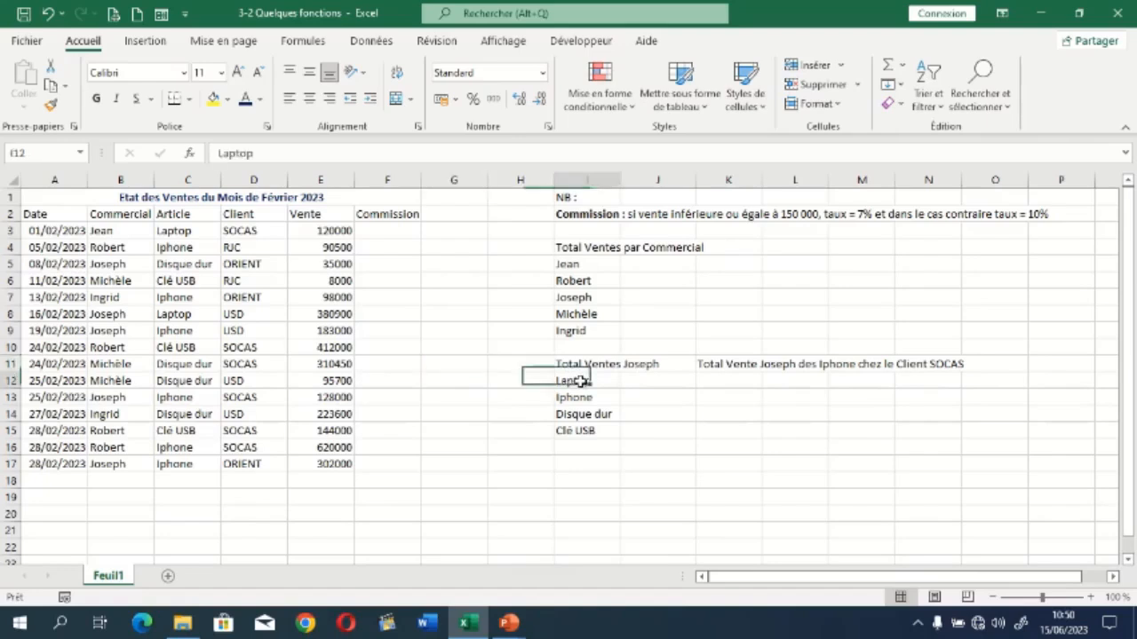
{"action": "left_click", "coordinate": [577, 397]}
{"action": "left_click", "coordinate": [578, 413]}
{"action": "left_click", "coordinate": [579, 431]}
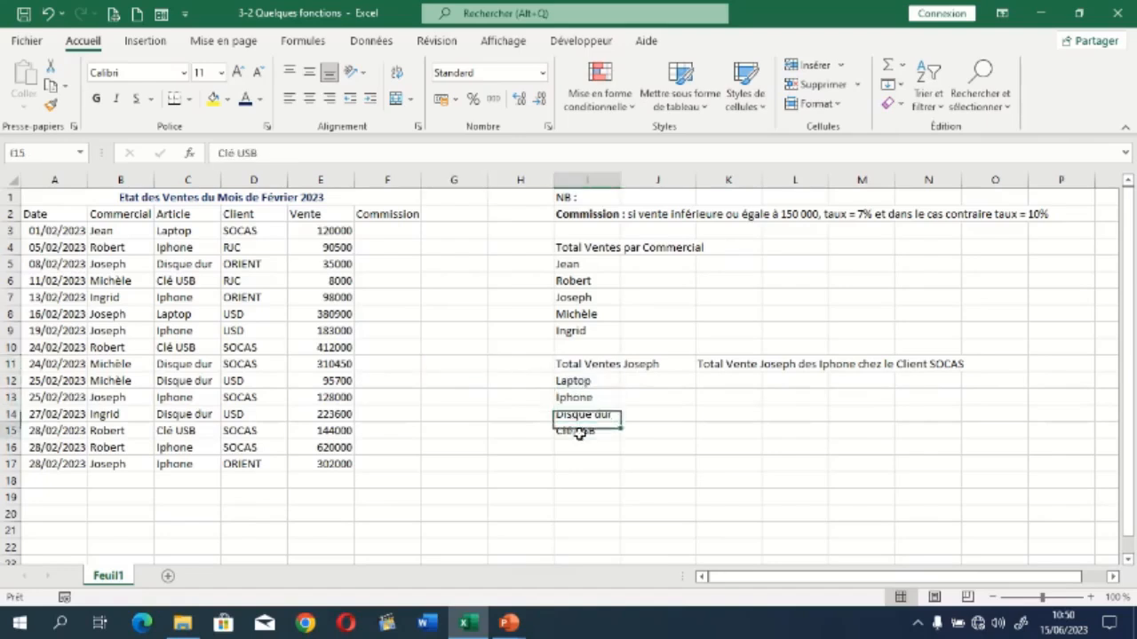
{"action": "left_click", "coordinate": [730, 366]}
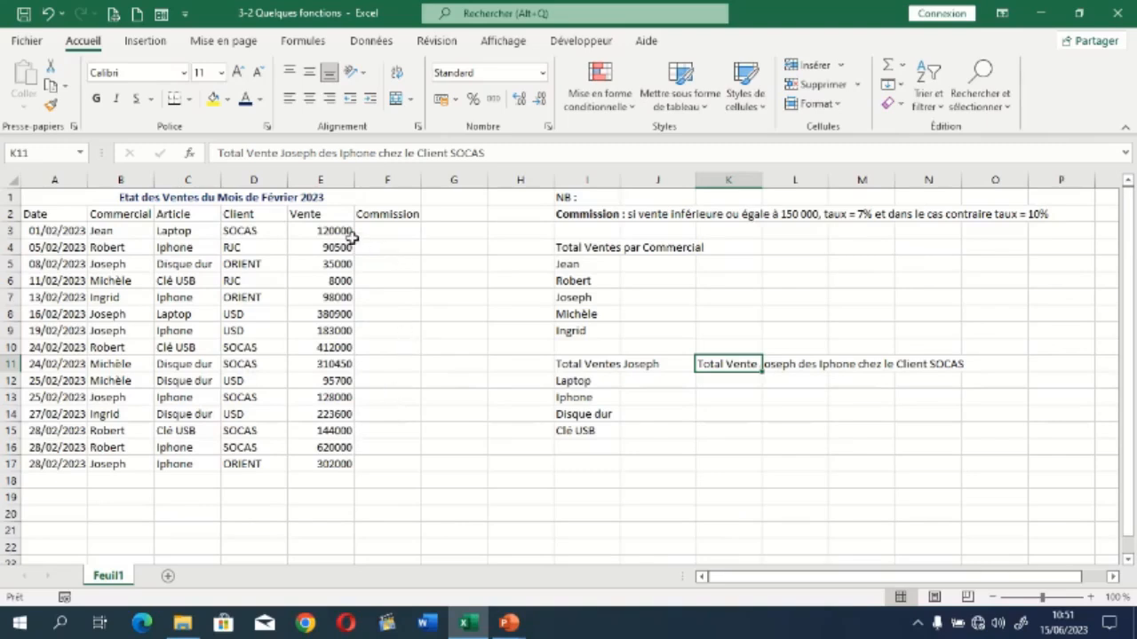
Format the Vente amounts in E3:E17 as numbers with 0 decimals and a thousands separator.
{"action": "left_click_drag", "start_coordinate": [329, 230], "coordinate": [325, 464]}
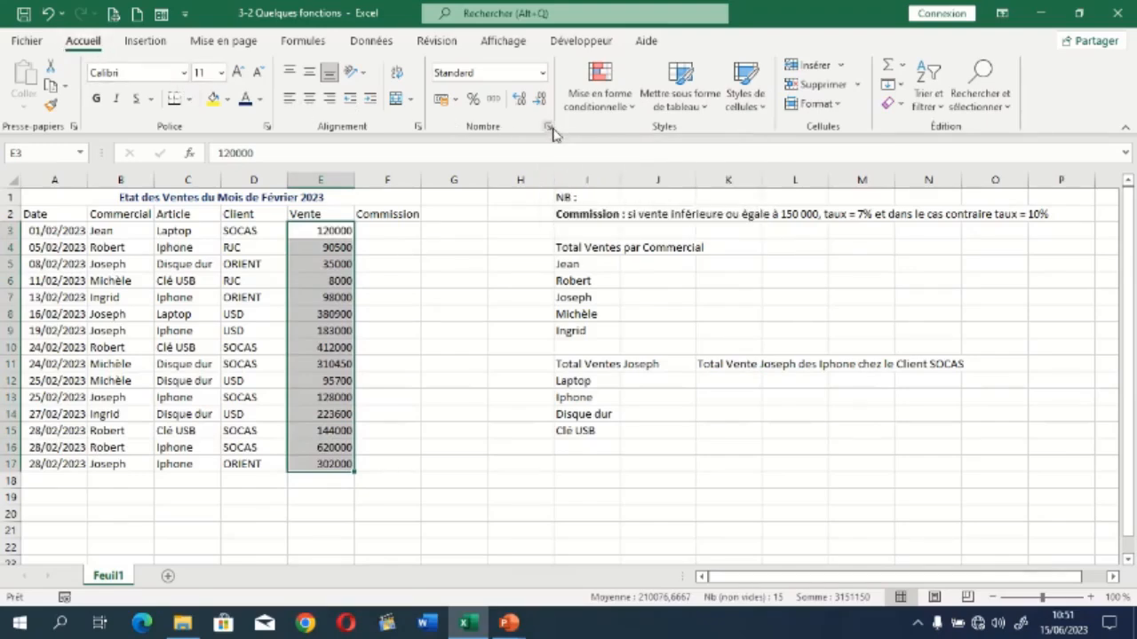
{"action": "left_click", "coordinate": [549, 130]}
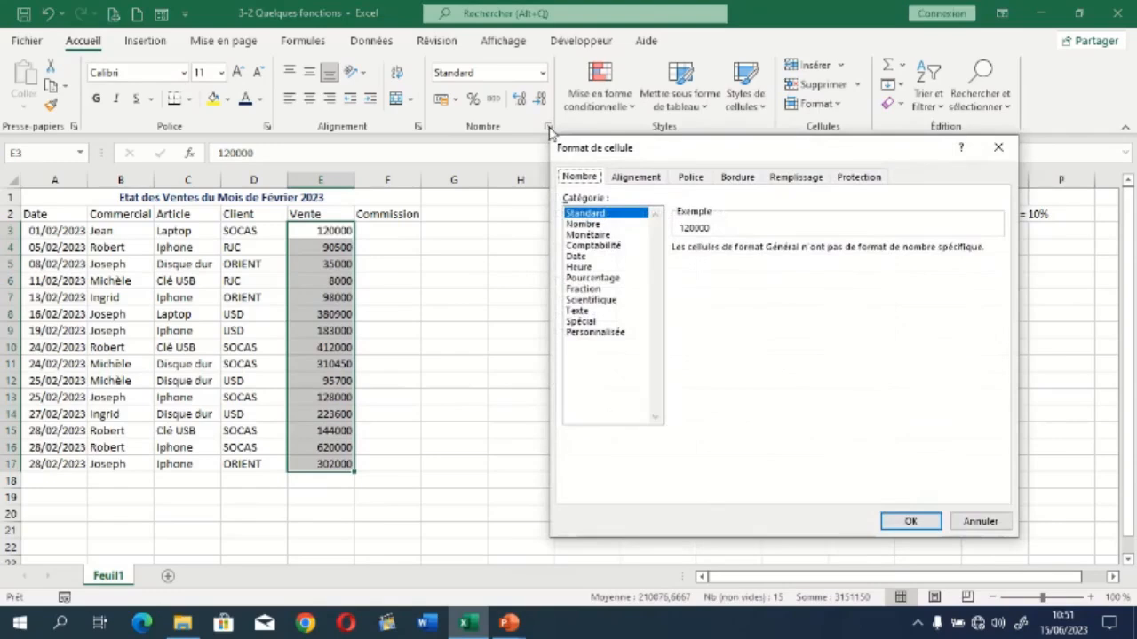
{"action": "left_click", "coordinate": [600, 225]}
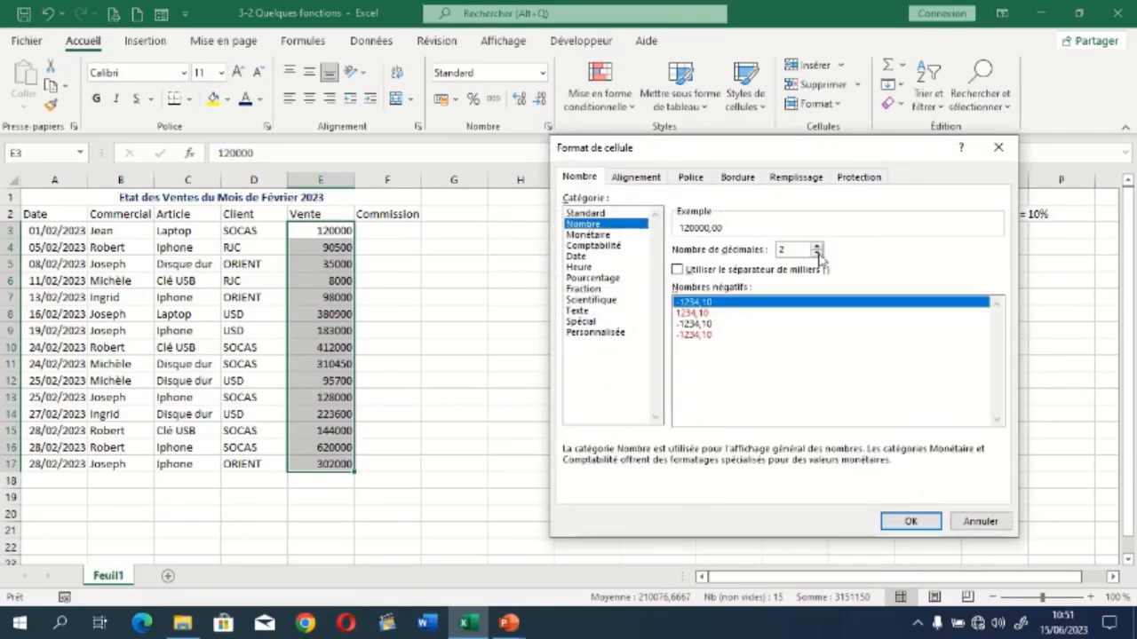
{"action": "left_click", "coordinate": [816, 254]}
{"action": "left_click", "coordinate": [816, 254]}
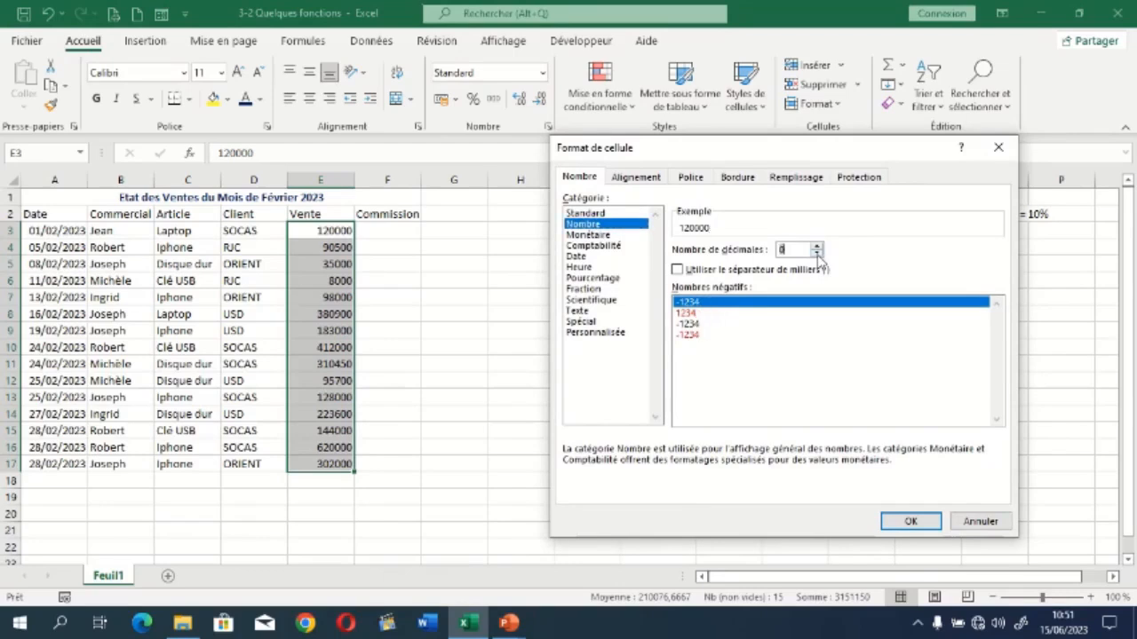
{"action": "left_click", "coordinate": [678, 270]}
{"action": "left_click", "coordinate": [907, 521]}
{"action": "left_click", "coordinate": [457, 381]}
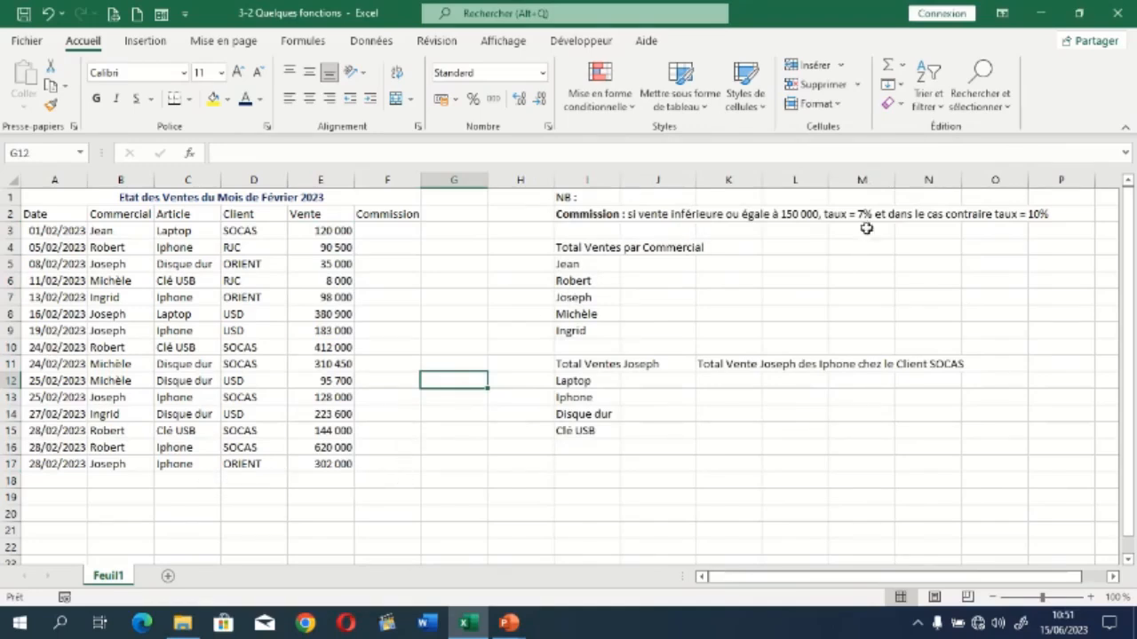
In the first Commission cell, F3, start a SI formula with the logical test E3<=150000.
{"action": "left_click", "coordinate": [393, 232]}
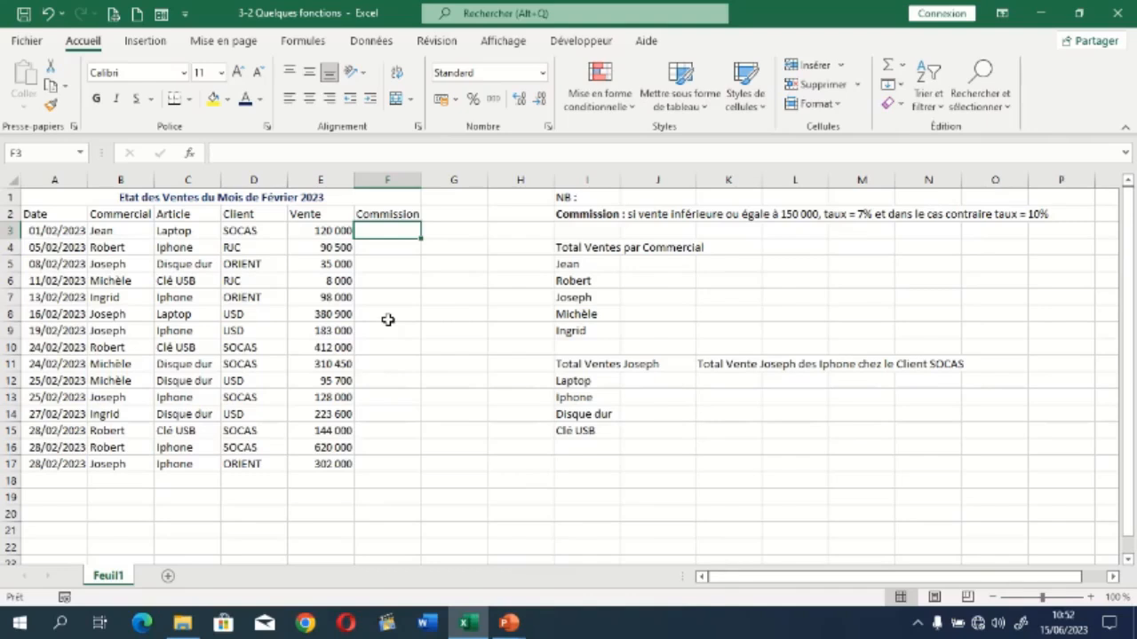
{"action": "type", "text": "="}
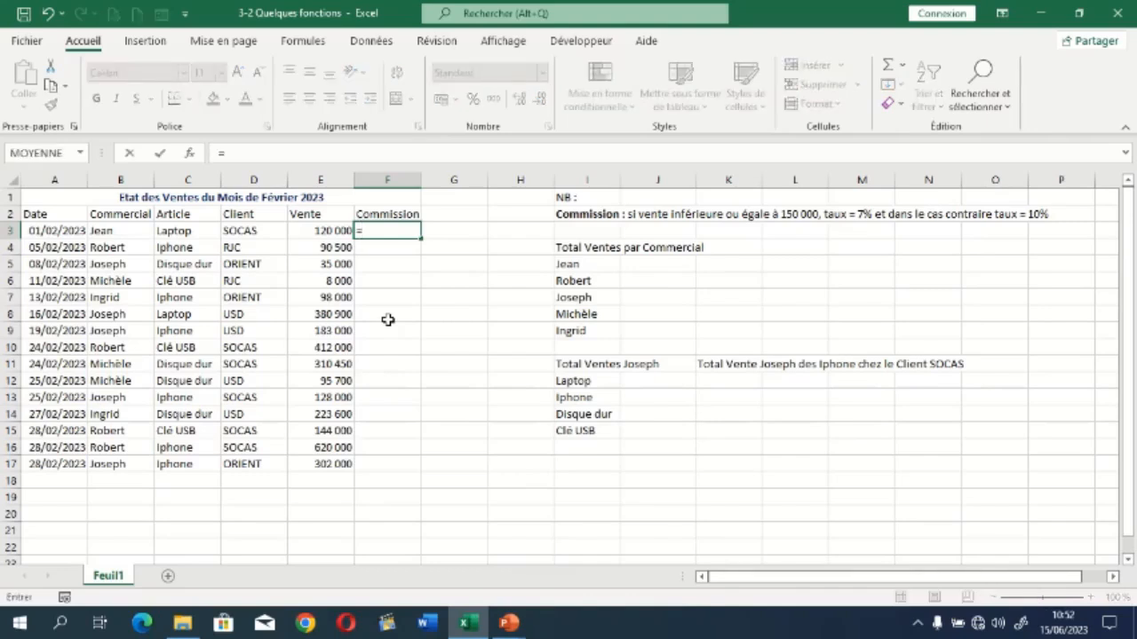
{"action": "type", "text": "s"}
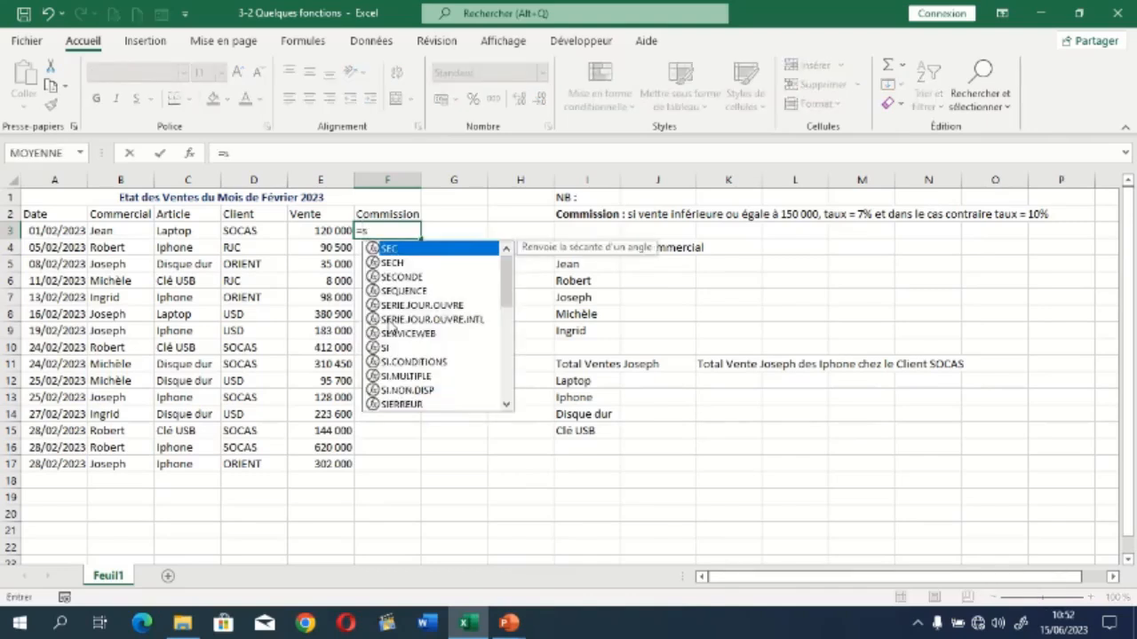
{"action": "type", "text": "i"}
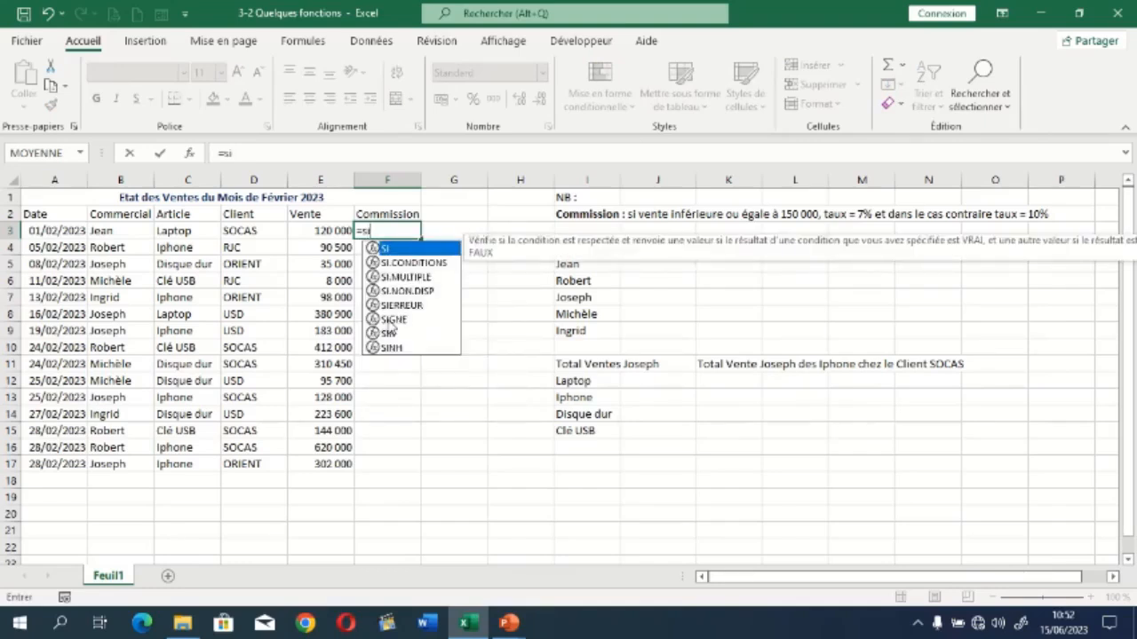
{"action": "type", "text": "("}
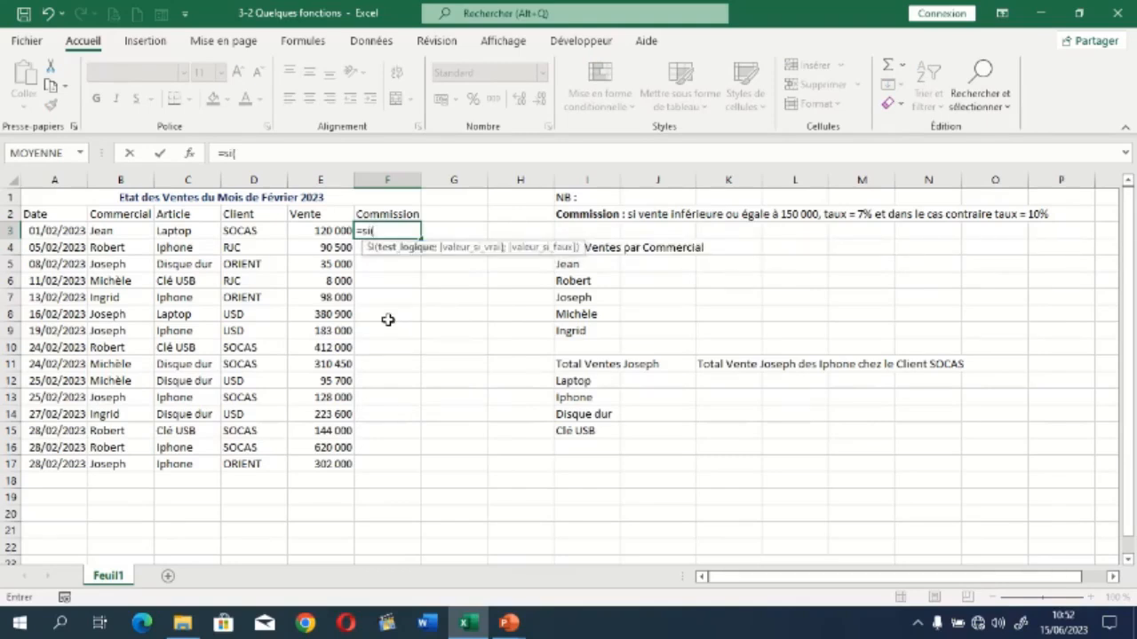
{"action": "type", "text": ")"}
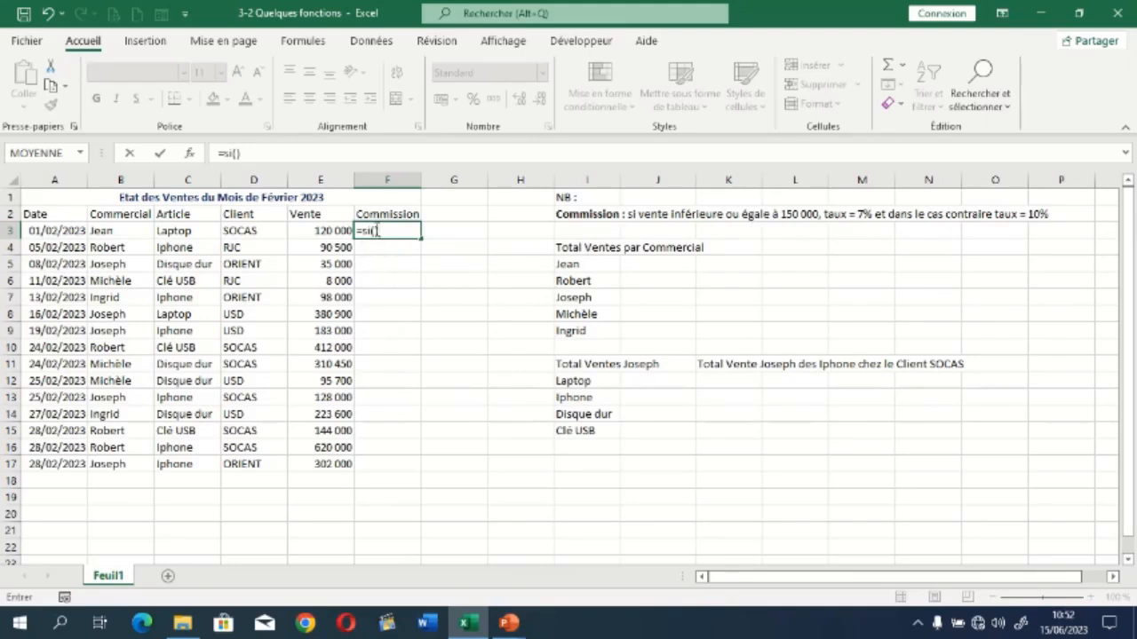
{"action": "left_click", "coordinate": [373, 231]}
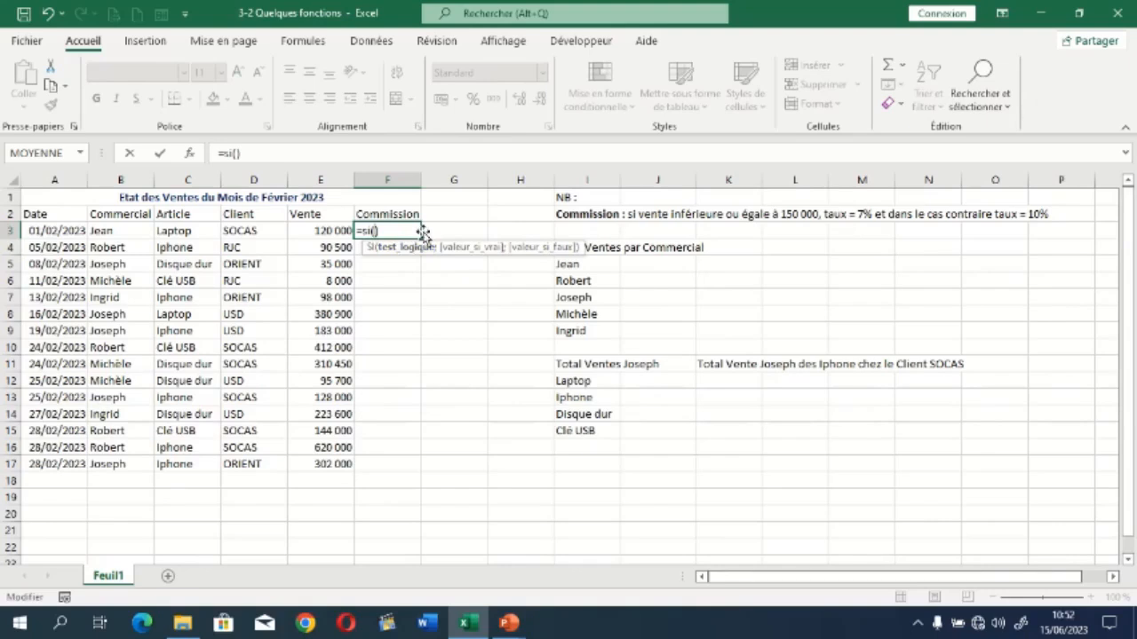
{"action": "left_click", "coordinate": [316, 230]}
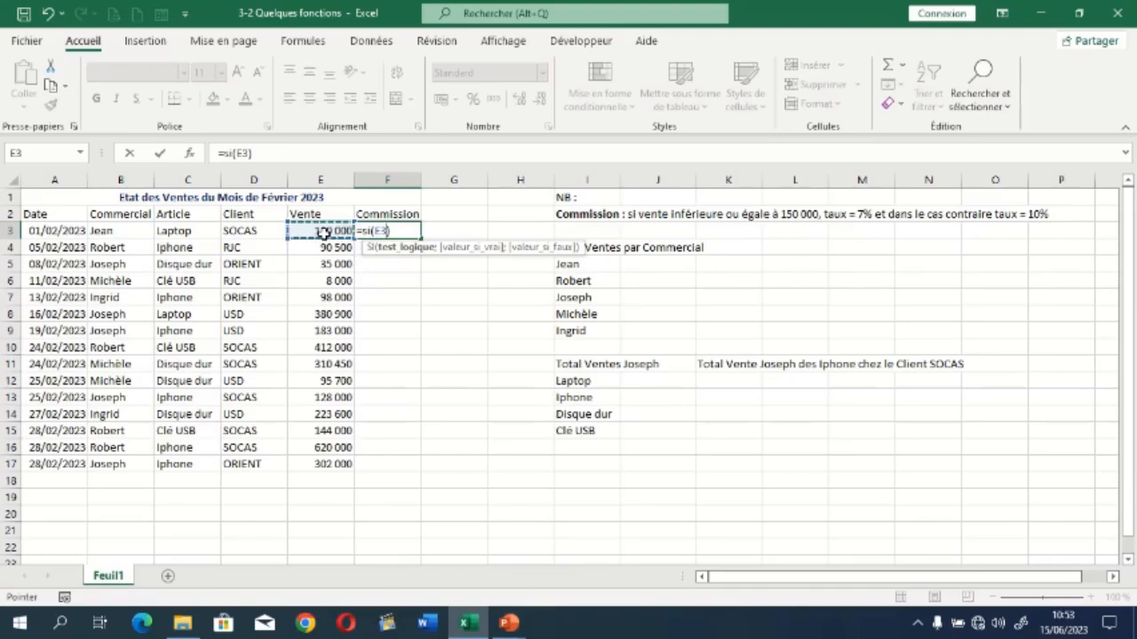
{"action": "type", "text": "<="}
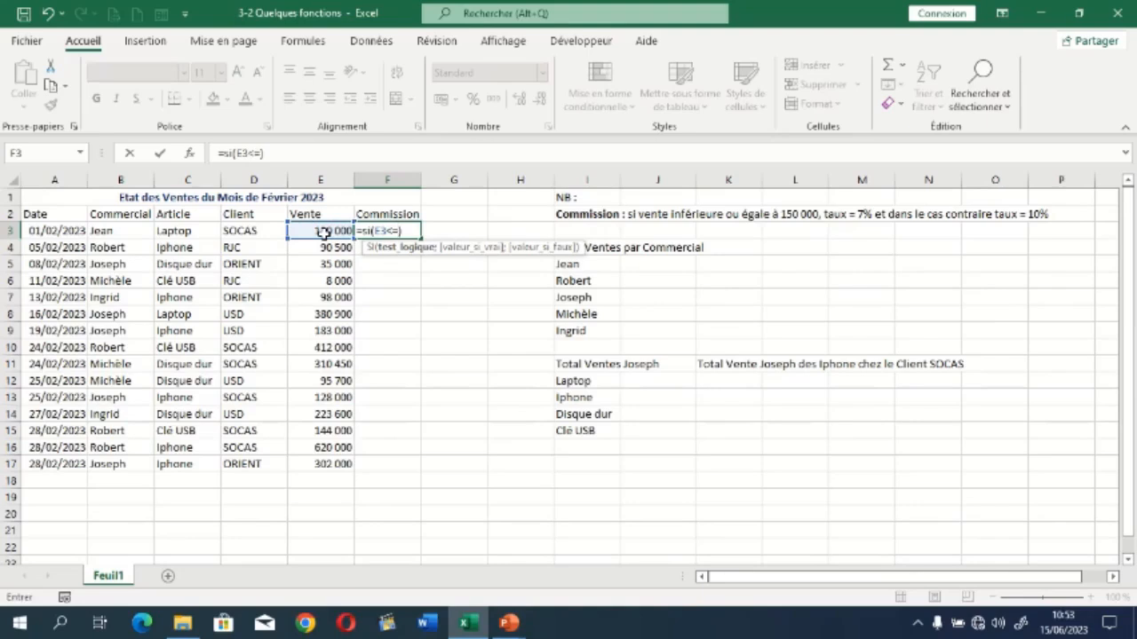
{"action": "type", "text": "150000"}
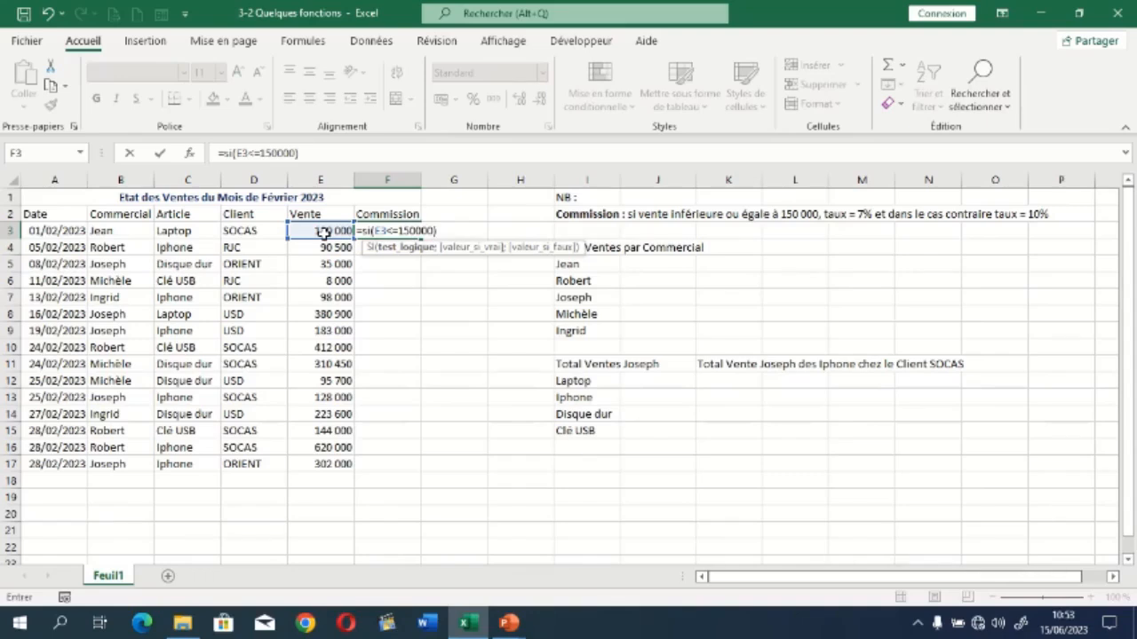
Complete the SI formula in F3 with E3*7% as the true value and E3*10% as the false value.
{"action": "type", "text": ";"}
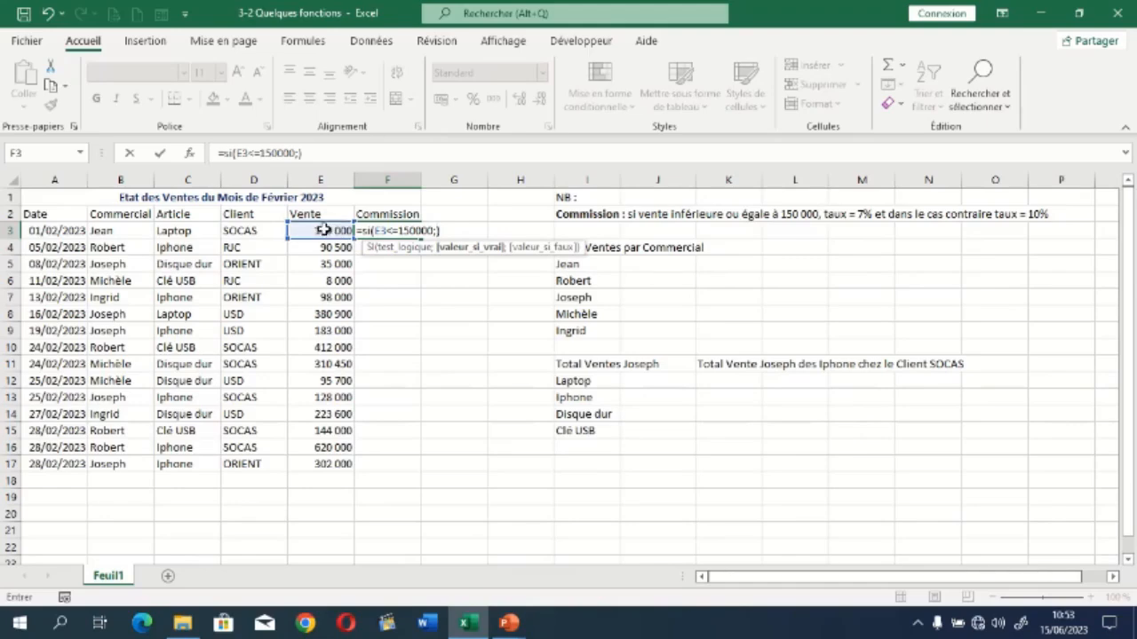
{"action": "left_click", "coordinate": [325, 230]}
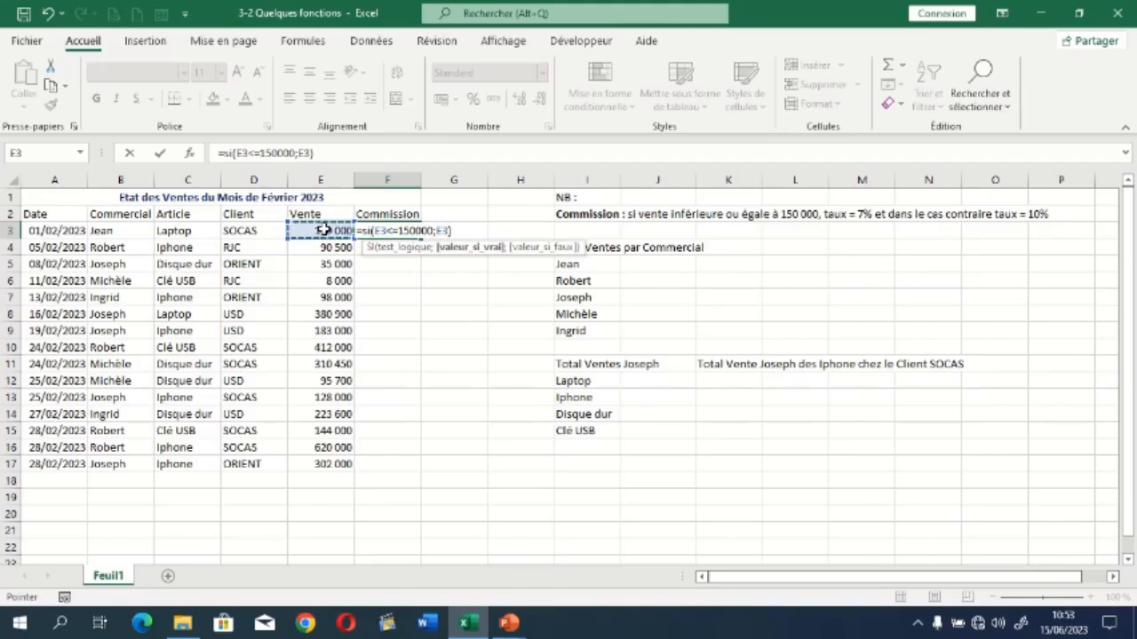
{"action": "type", "text": "*7%"}
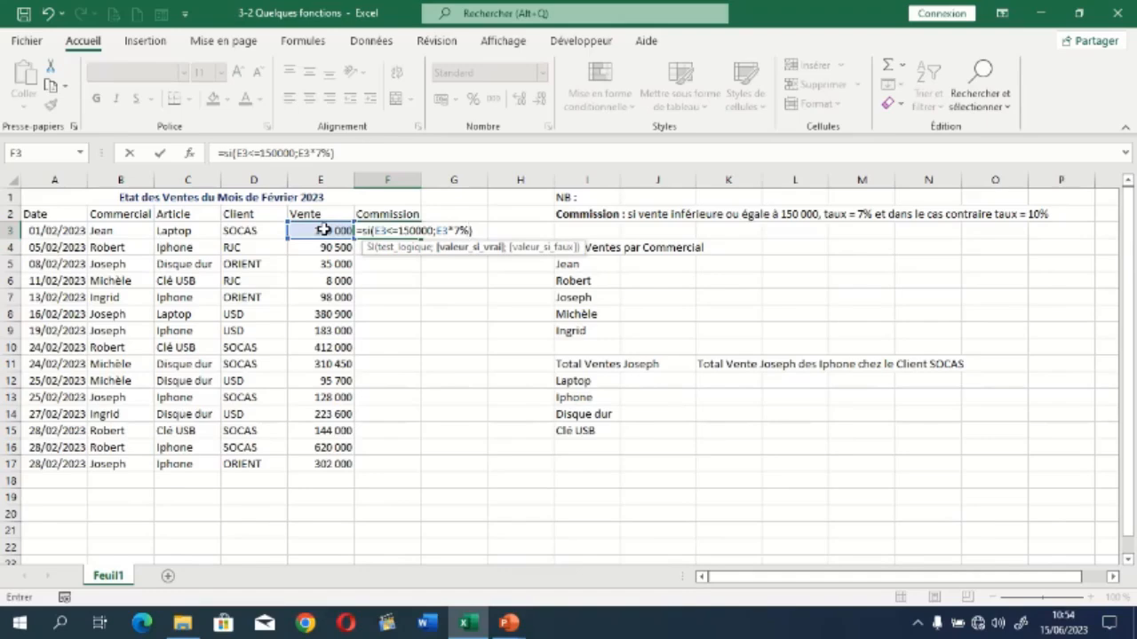
{"action": "type", "text": ";"}
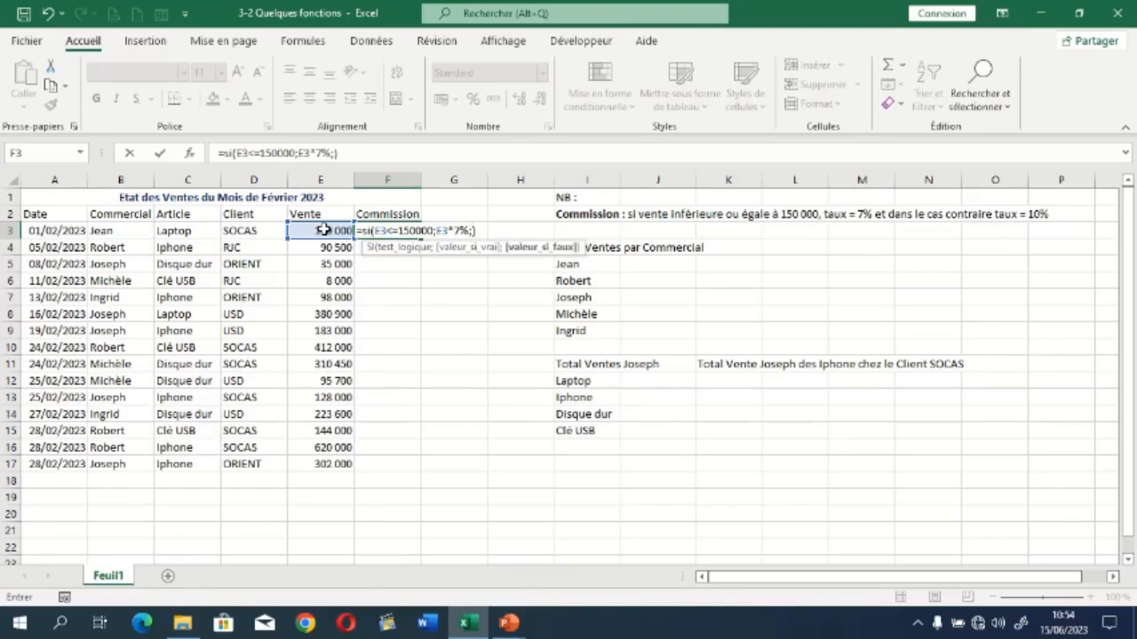
{"action": "left_click", "coordinate": [332, 232]}
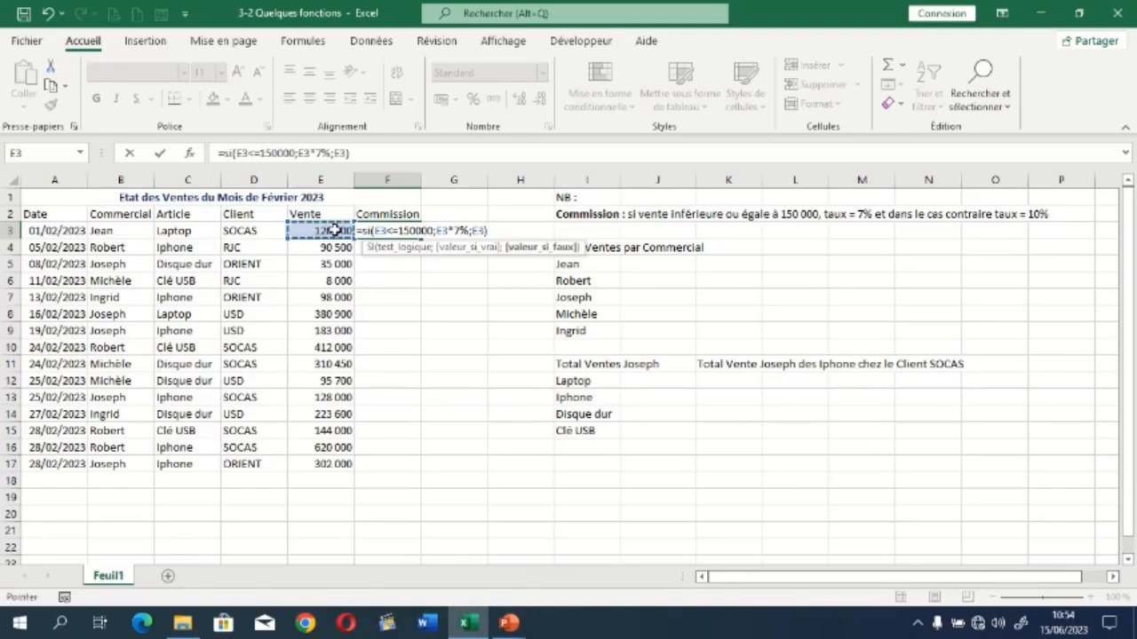
{"action": "type", "text": "*"}
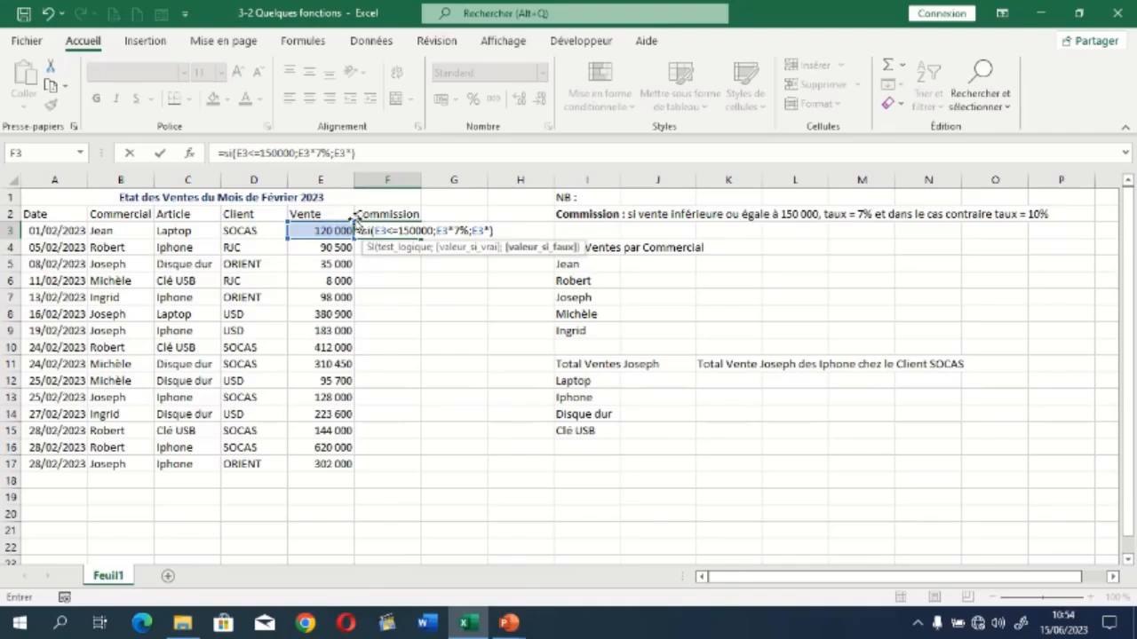
{"action": "type", "text": "10%"}
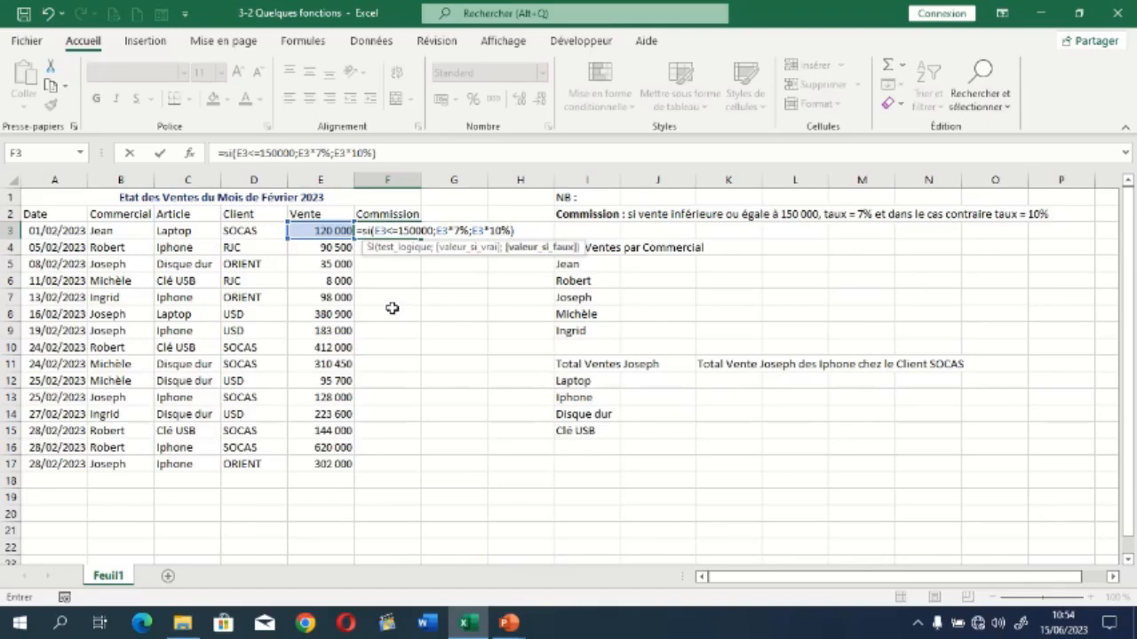
{"action": "key", "text": "Return"}
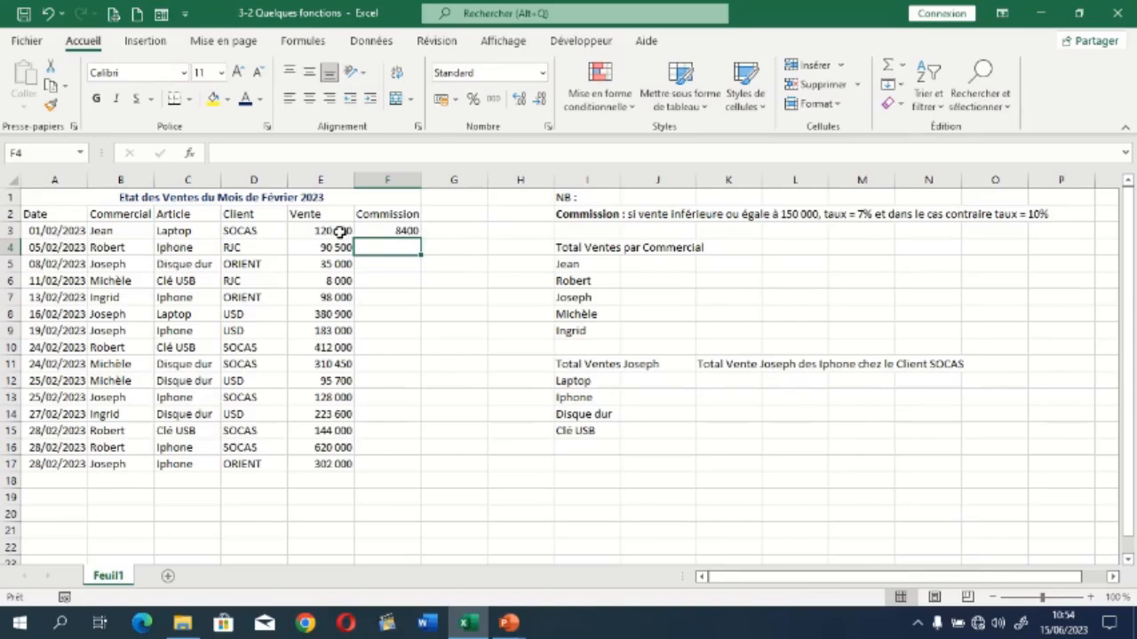
Copy the commission formula from F3 down through F17.
{"action": "left_click", "coordinate": [404, 230]}
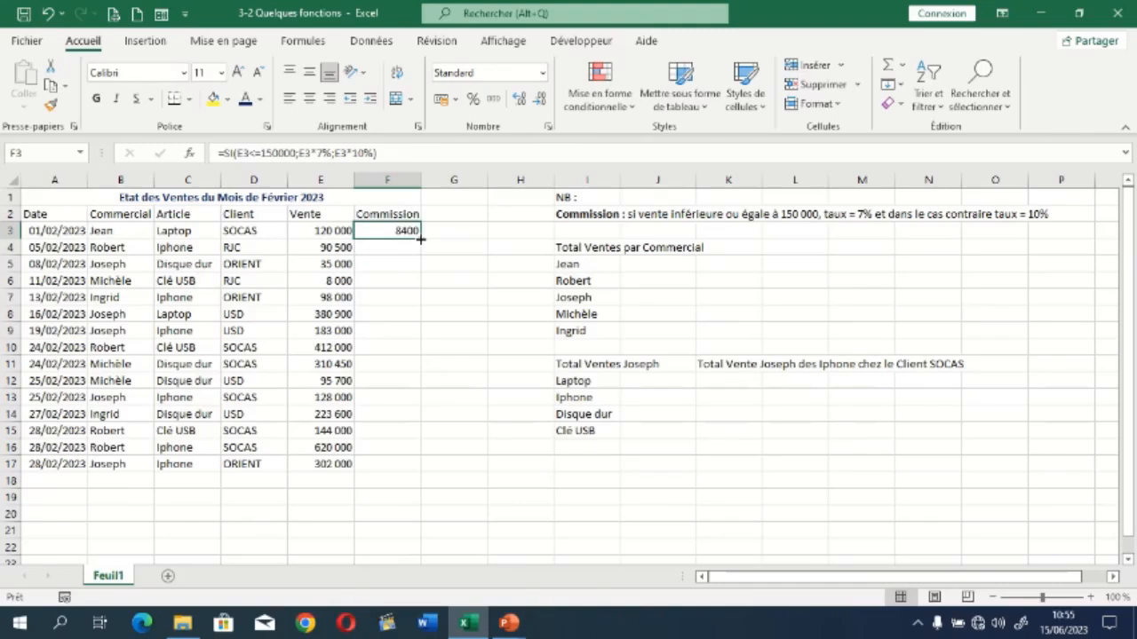
{"action": "left_click_drag", "start_coordinate": [420, 238], "coordinate": [429, 470]}
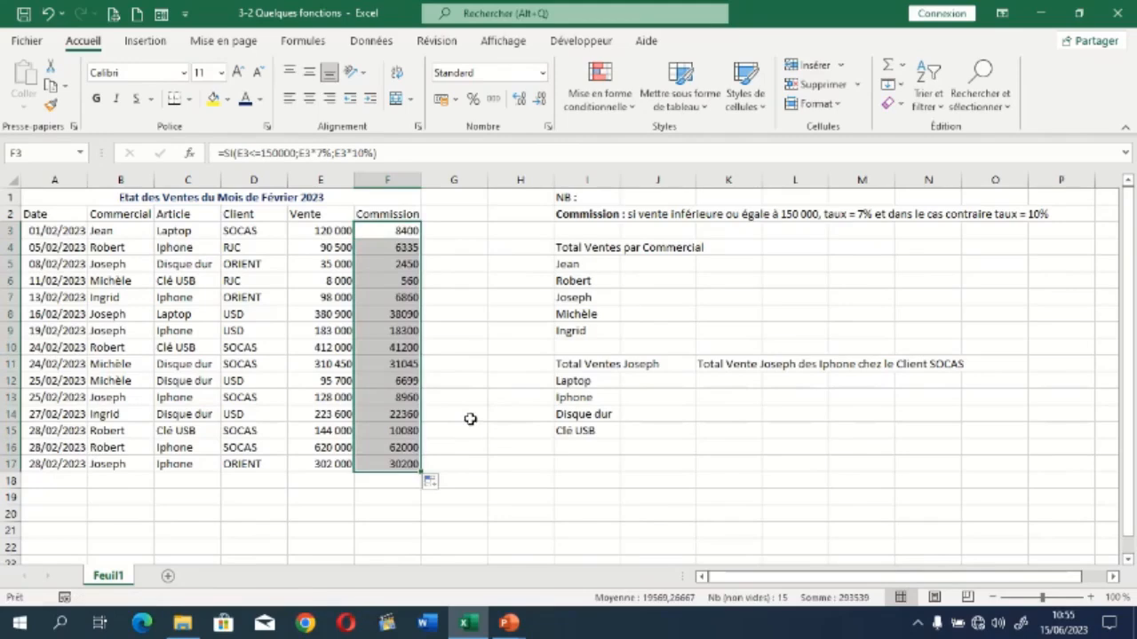
{"action": "left_click", "coordinate": [49, 13]}
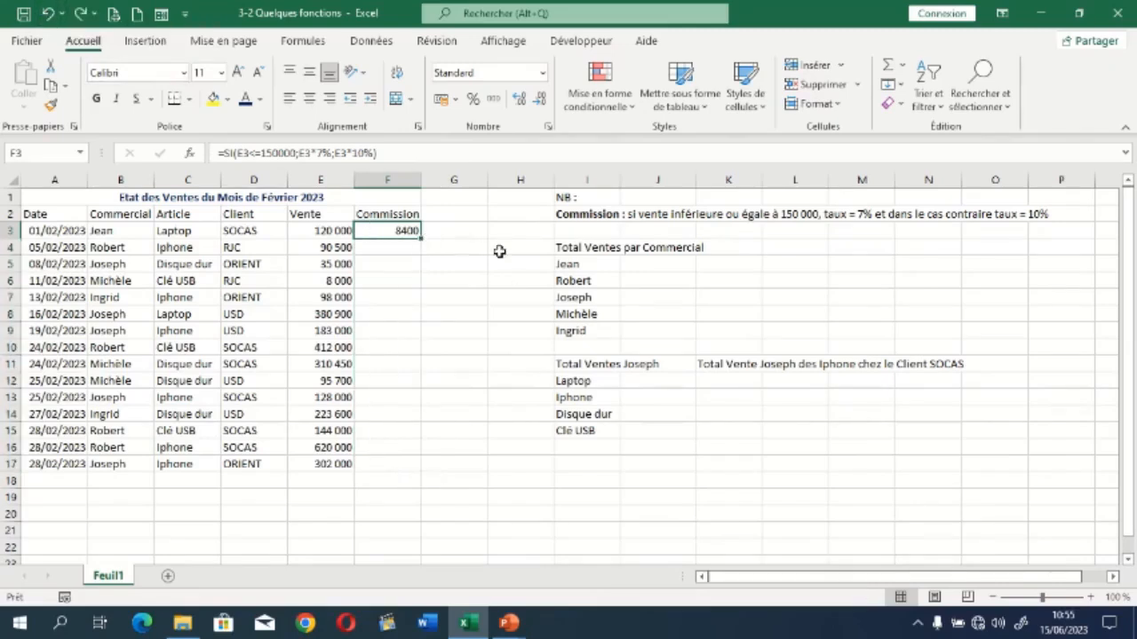
{"action": "double_click", "coordinate": [423, 240]}
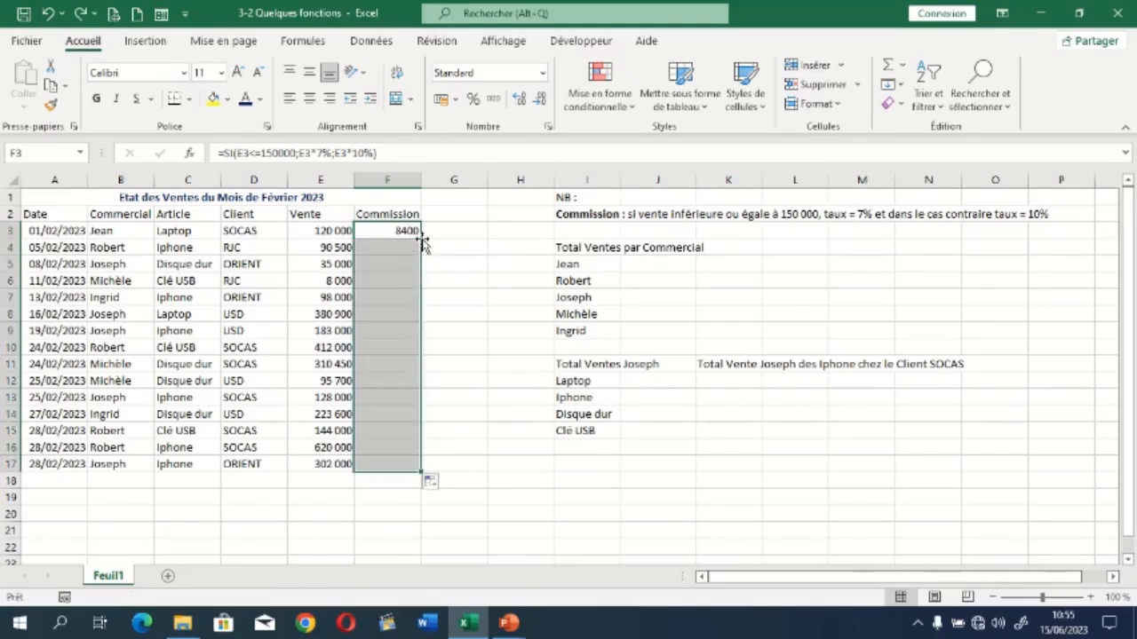
{"action": "left_click", "coordinate": [499, 369]}
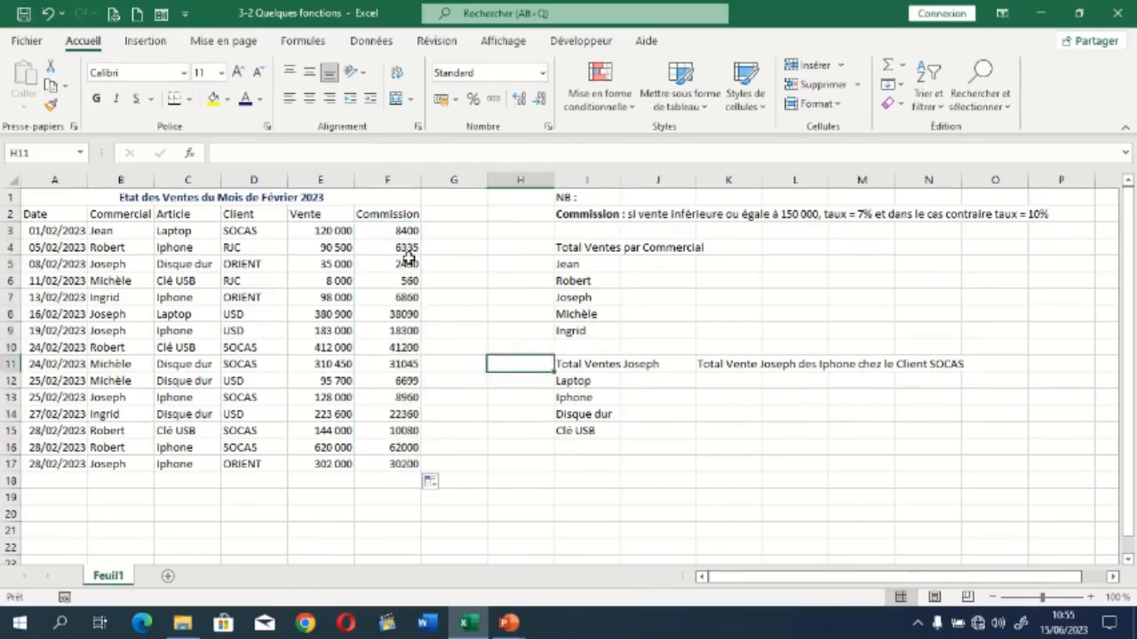
Format the Commission amounts in F3:F17 as numbers with 0 decimals and a thousands separator.
{"action": "left_click_drag", "start_coordinate": [400, 231], "coordinate": [392, 462]}
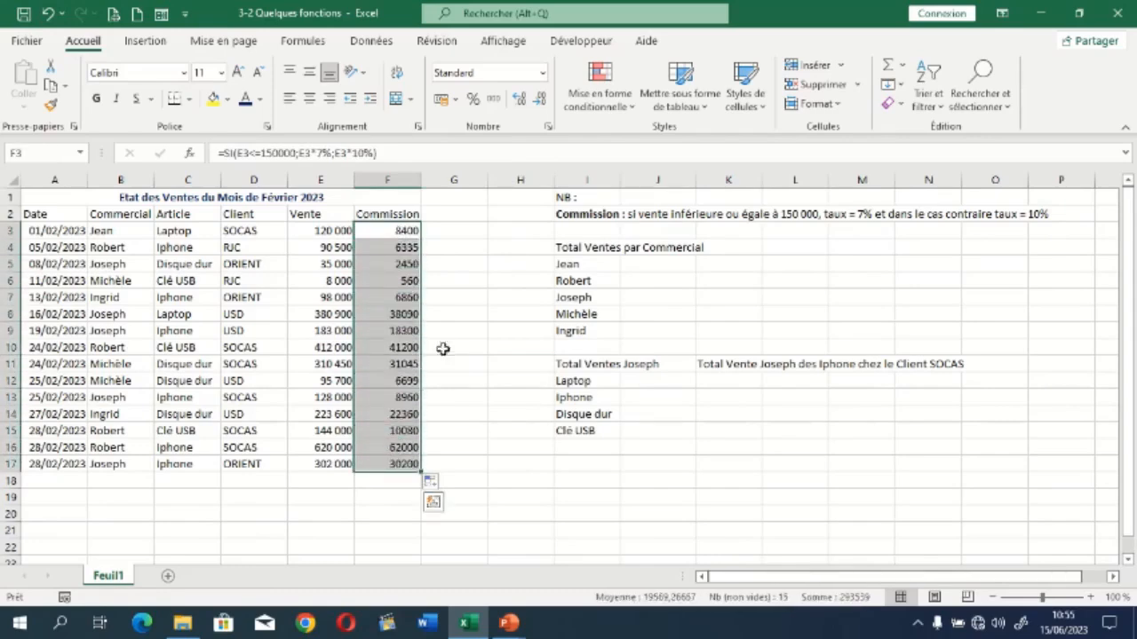
{"action": "left_click", "coordinate": [548, 127]}
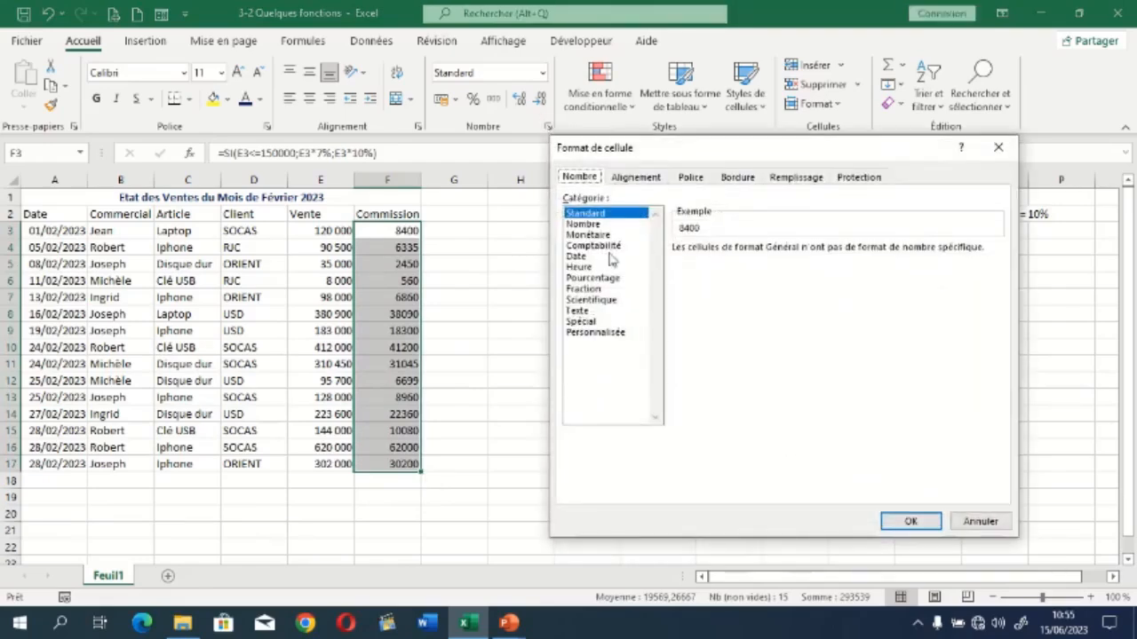
{"action": "left_click", "coordinate": [584, 223]}
{"action": "left_click", "coordinate": [818, 255]}
{"action": "left_click", "coordinate": [817, 254]}
{"action": "left_click", "coordinate": [695, 271]}
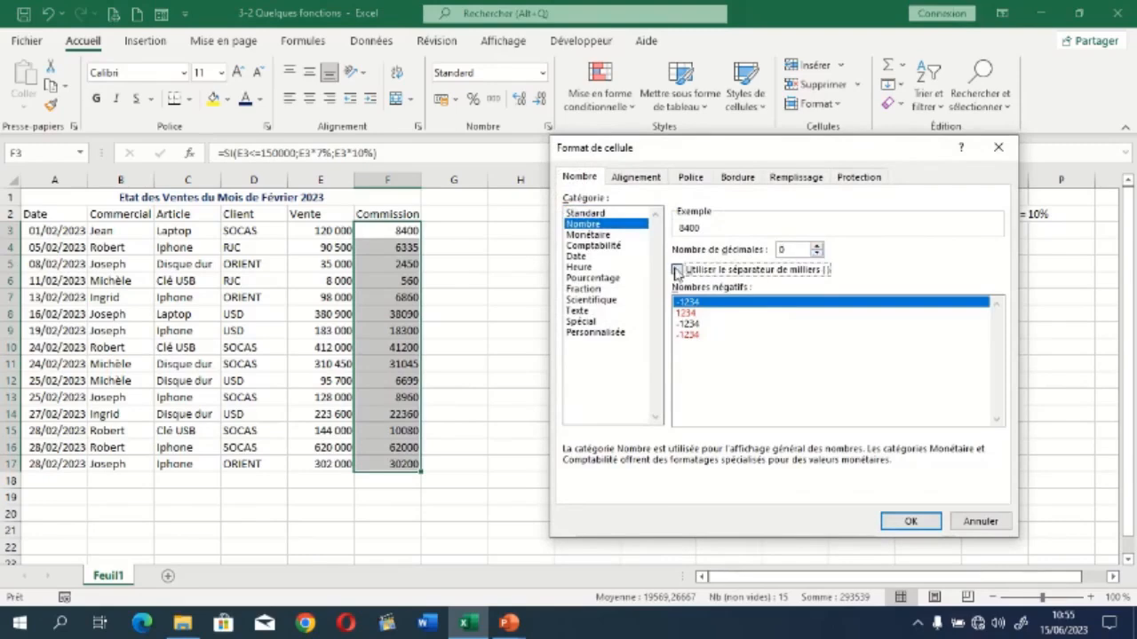
{"action": "left_click", "coordinate": [910, 521]}
{"action": "left_click", "coordinate": [478, 415]}
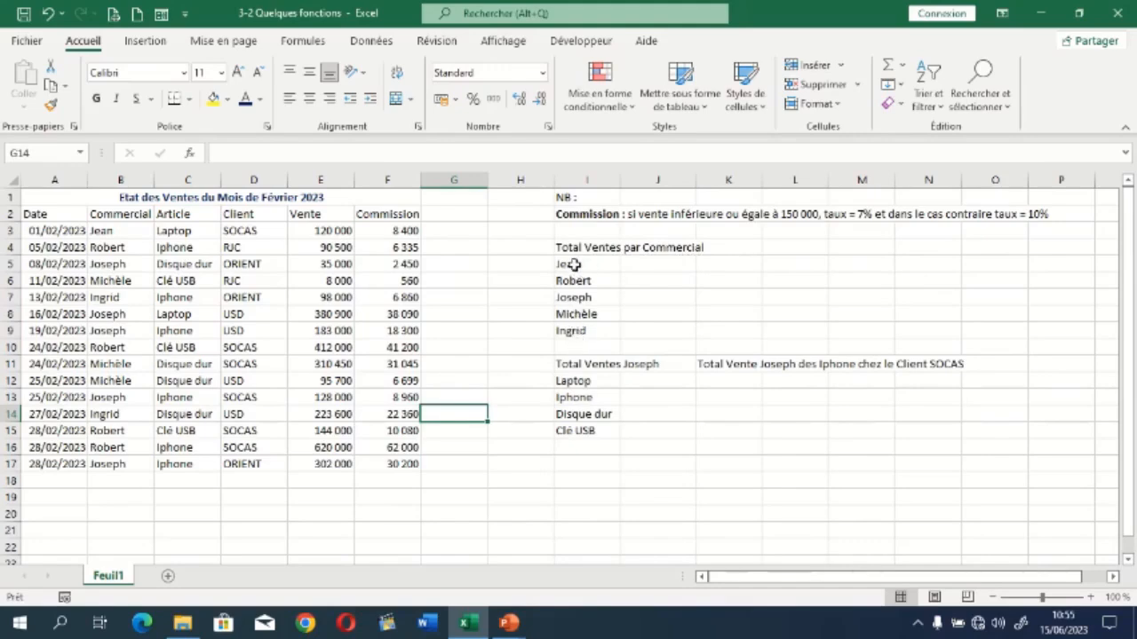
Sort the salesperson names in I5:I9 by cell values from A to Z.
{"action": "left_click_drag", "start_coordinate": [574, 265], "coordinate": [571, 331]}
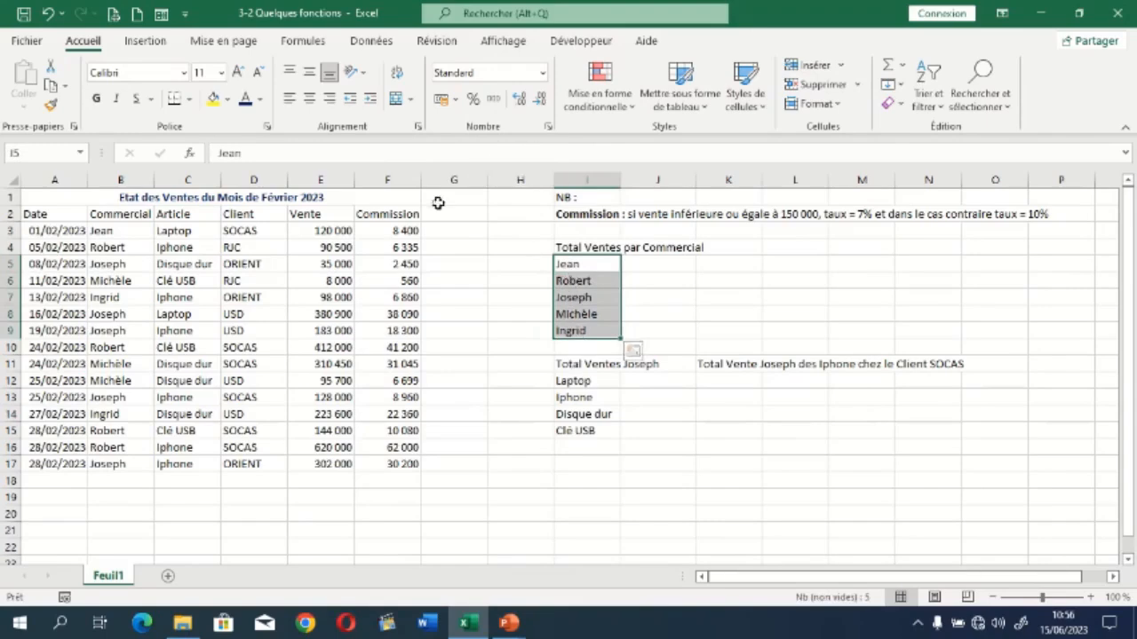
{"action": "left_click", "coordinate": [373, 43]}
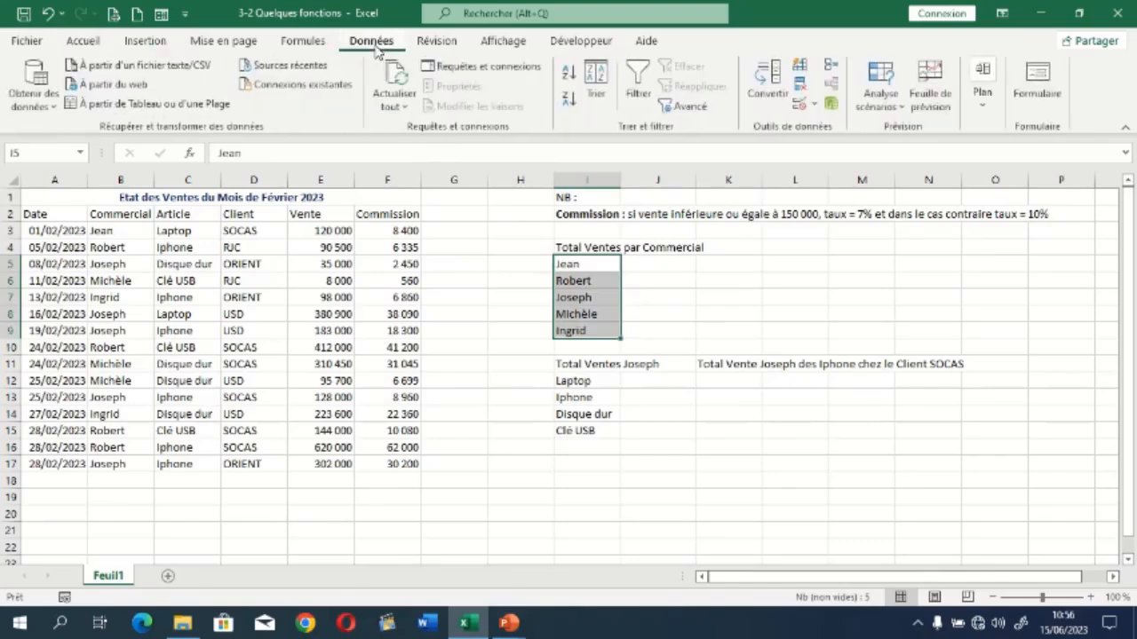
{"action": "left_click", "coordinate": [596, 96]}
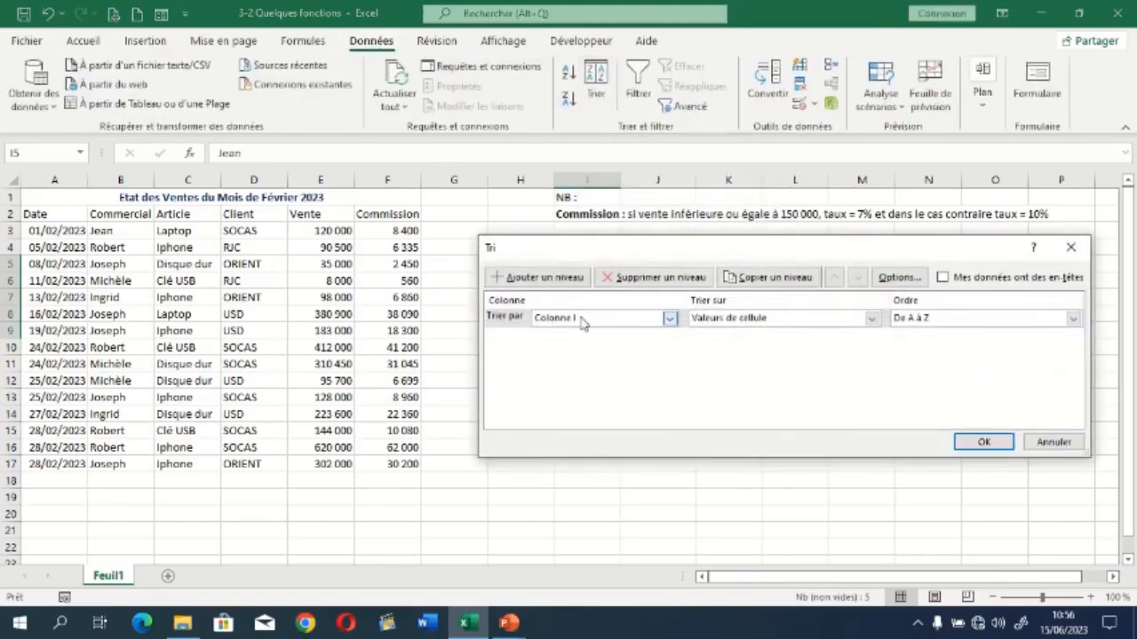
{"action": "left_click_drag", "start_coordinate": [599, 253], "coordinate": [598, 291]}
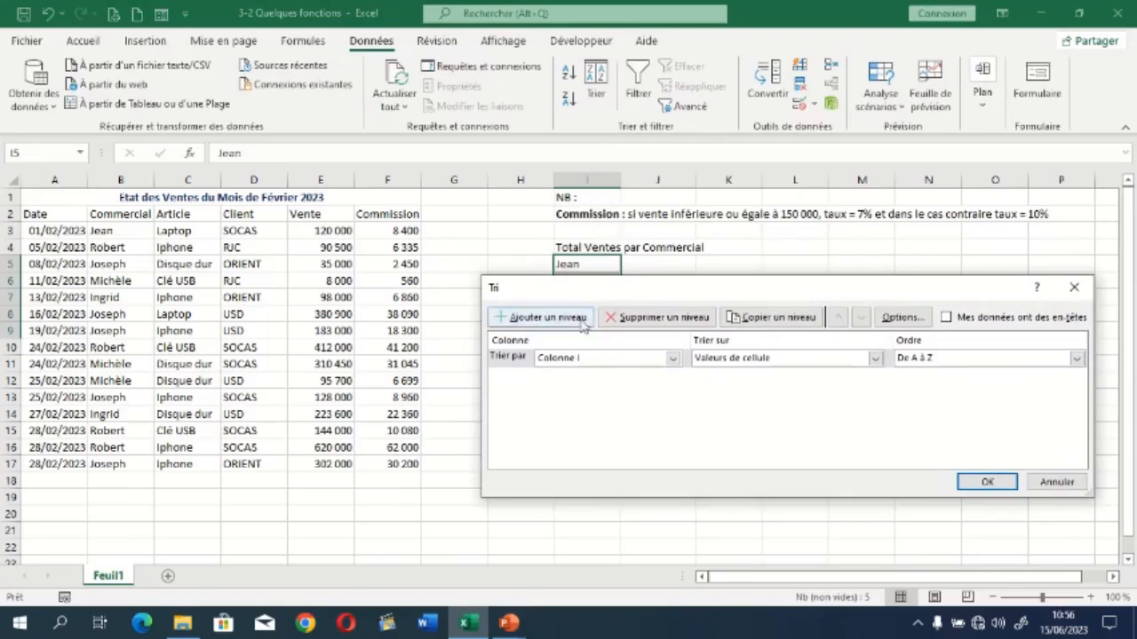
{"action": "left_click_drag", "start_coordinate": [584, 289], "coordinate": [578, 360]}
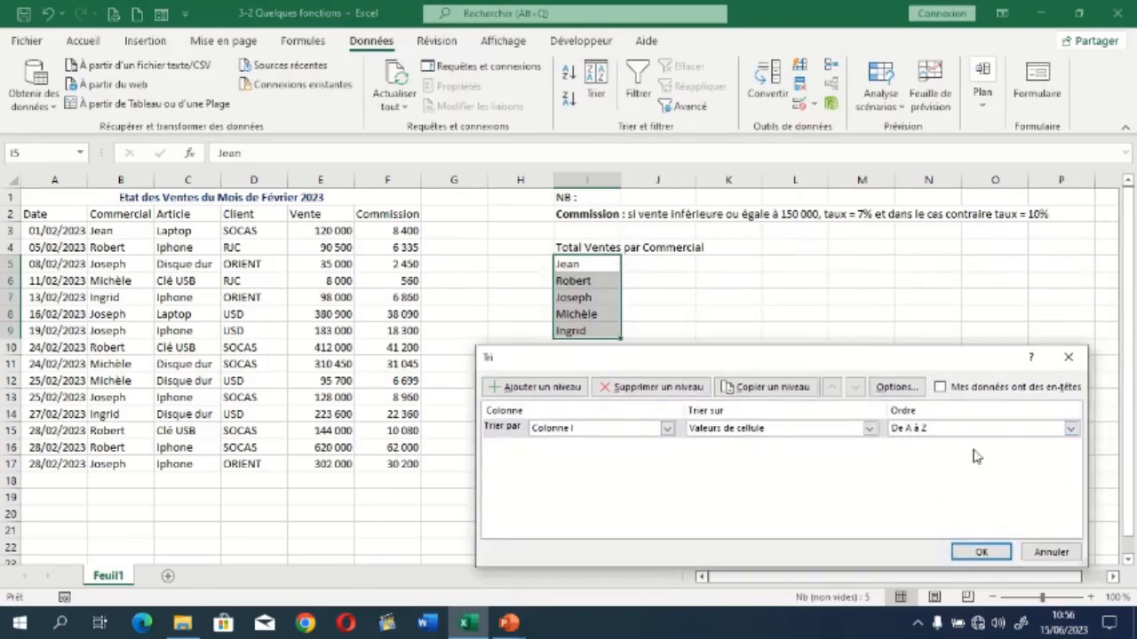
{"action": "left_click", "coordinate": [992, 554]}
{"action": "left_click", "coordinate": [733, 311]}
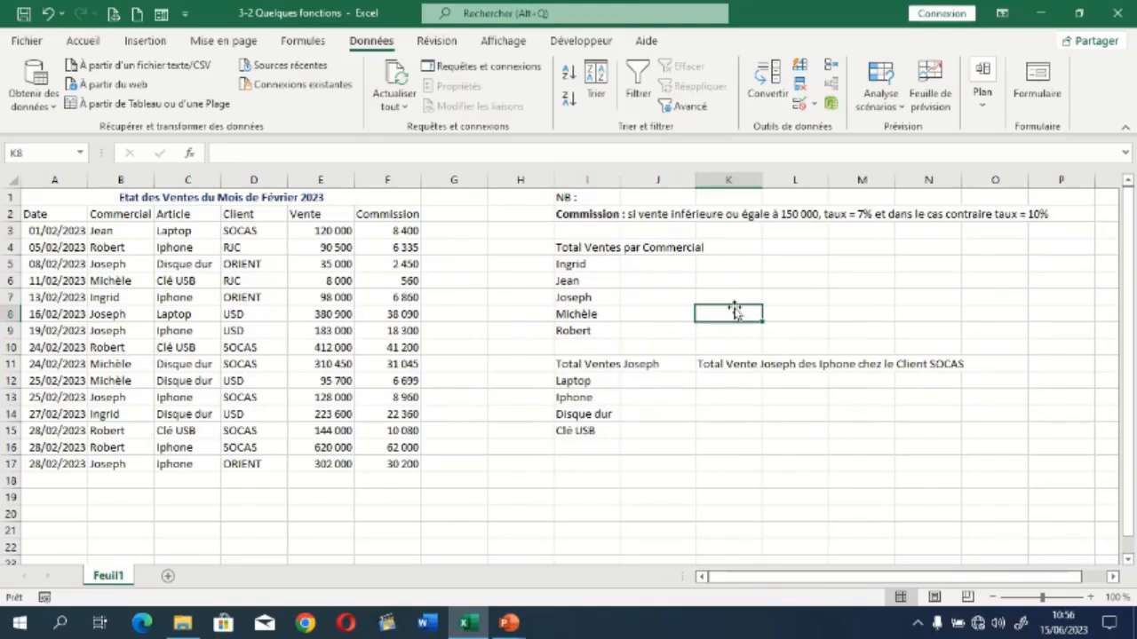
In J5, start a SOMME.SI formula with the Commercial column cells B3:B17 as the criteria range.
{"action": "left_click", "coordinate": [658, 265]}
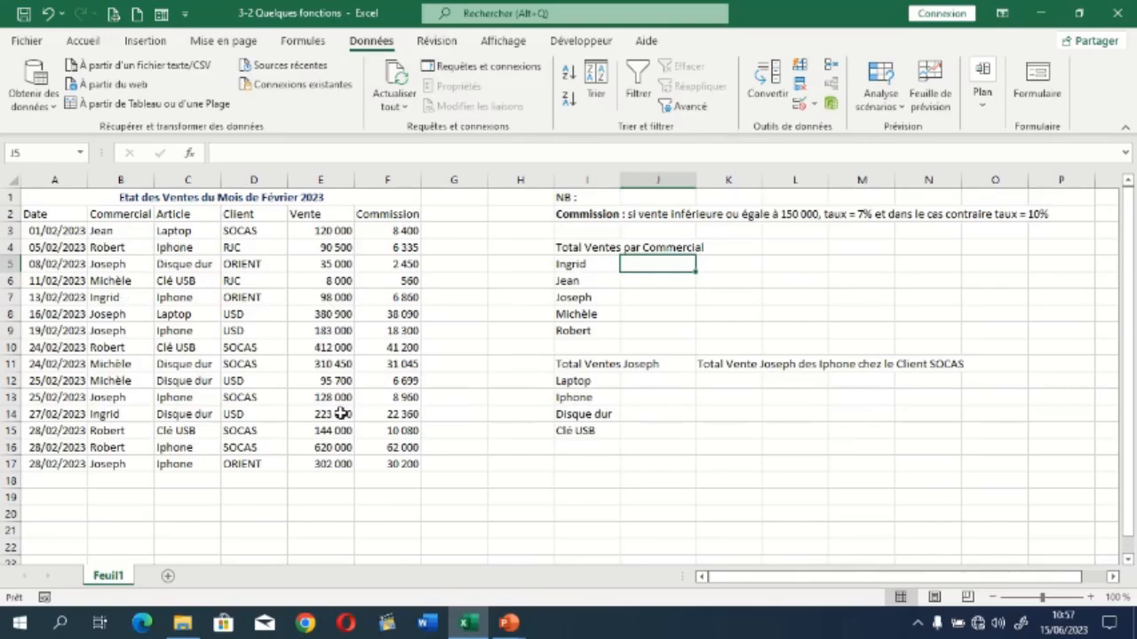
{"action": "type", "text": "="}
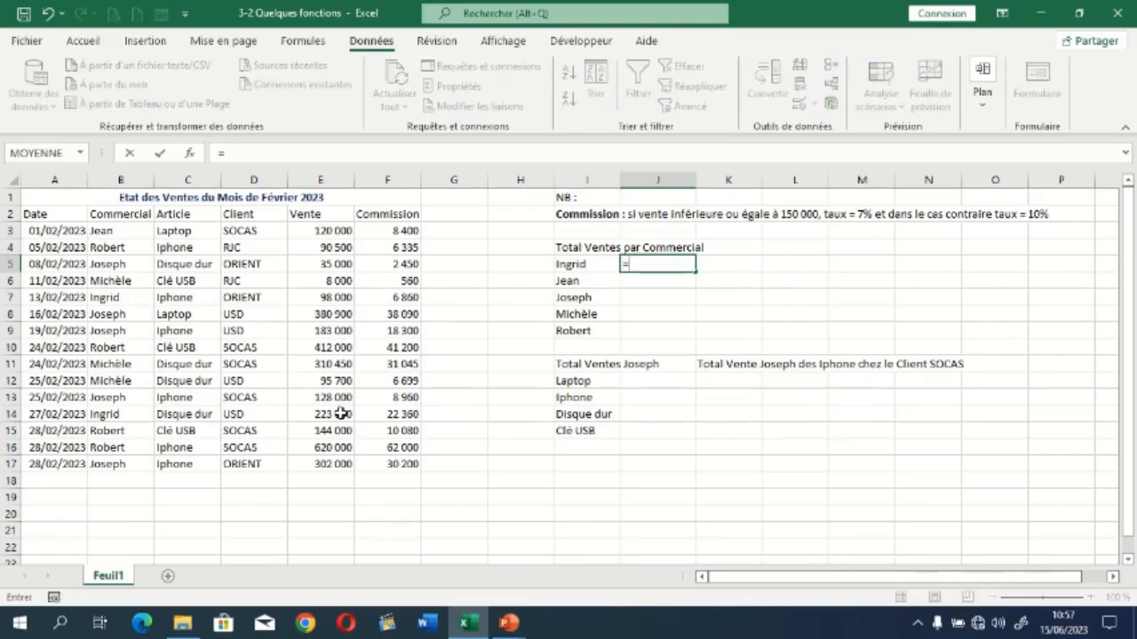
{"action": "type", "text": "somme"}
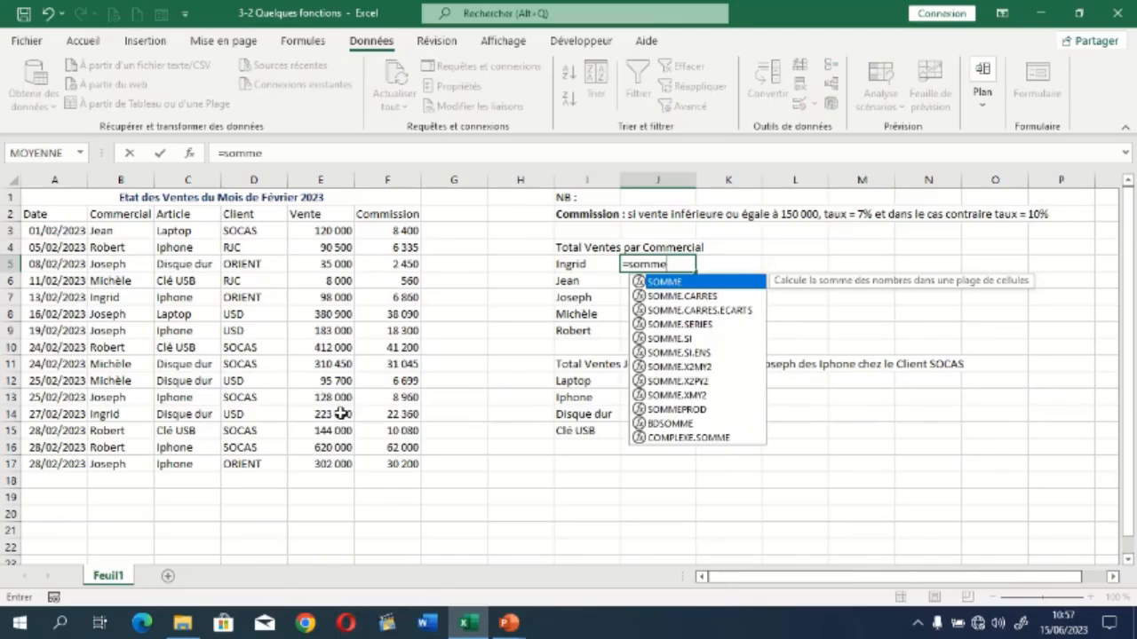
{"action": "type", "text": "."}
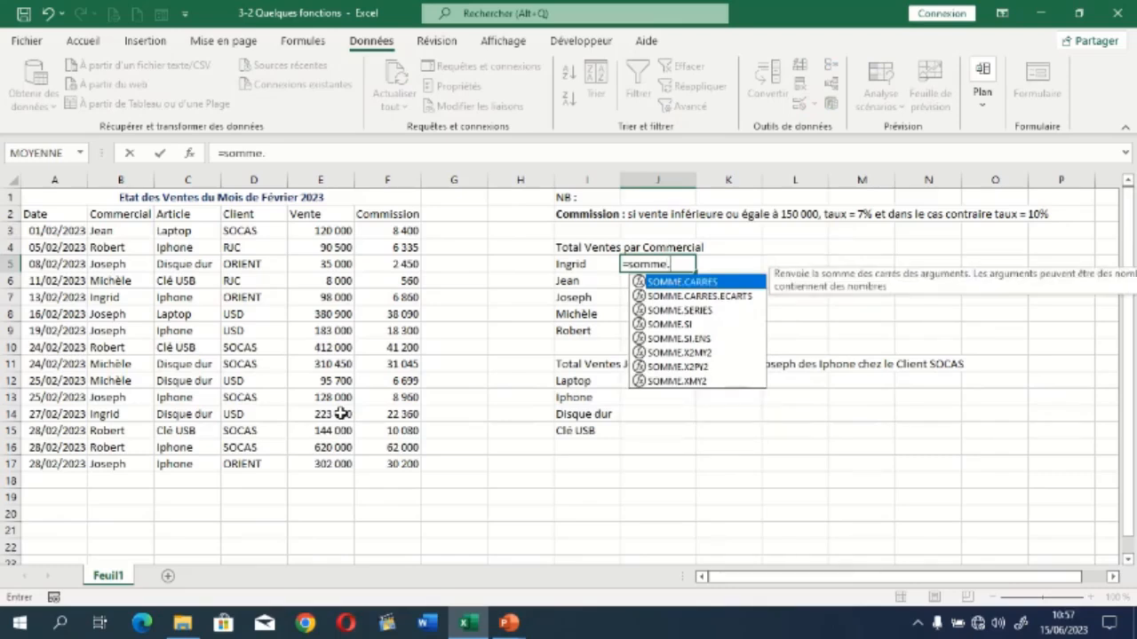
{"action": "type", "text": "si("}
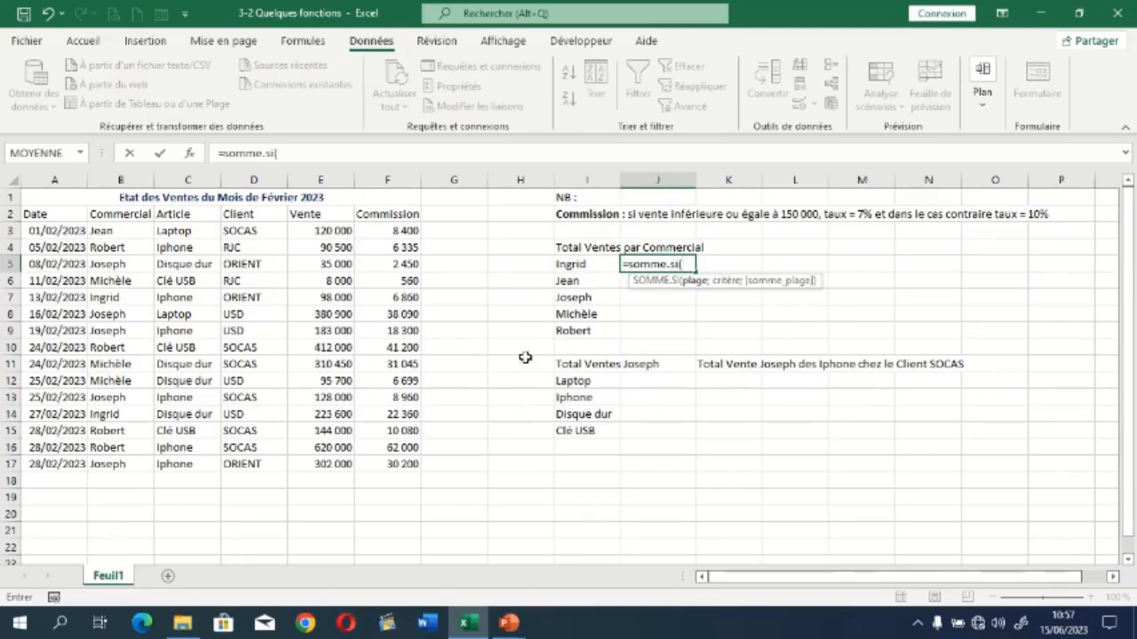
{"action": "type", "text": ")"}
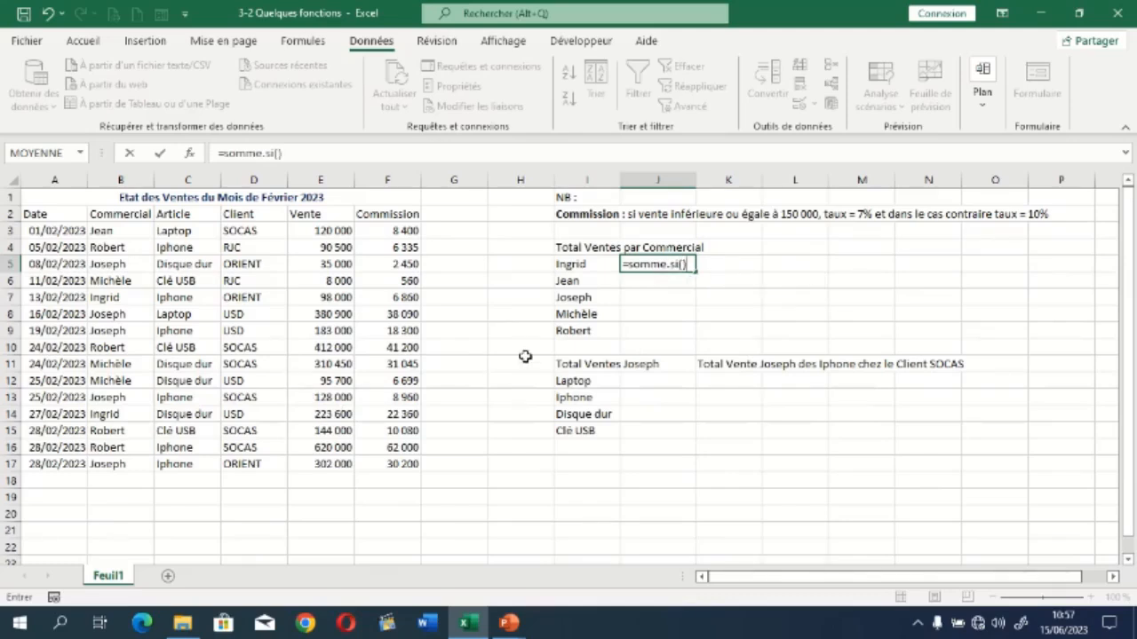
{"action": "left_click", "coordinate": [681, 264]}
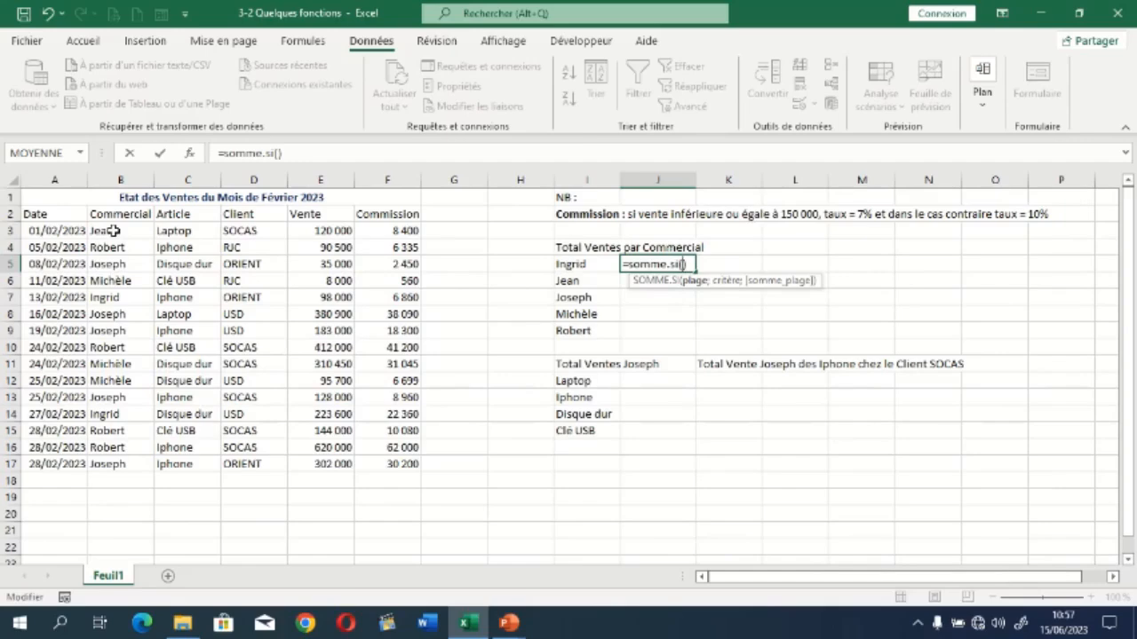
{"action": "left_click_drag", "start_coordinate": [114, 231], "coordinate": [105, 463]}
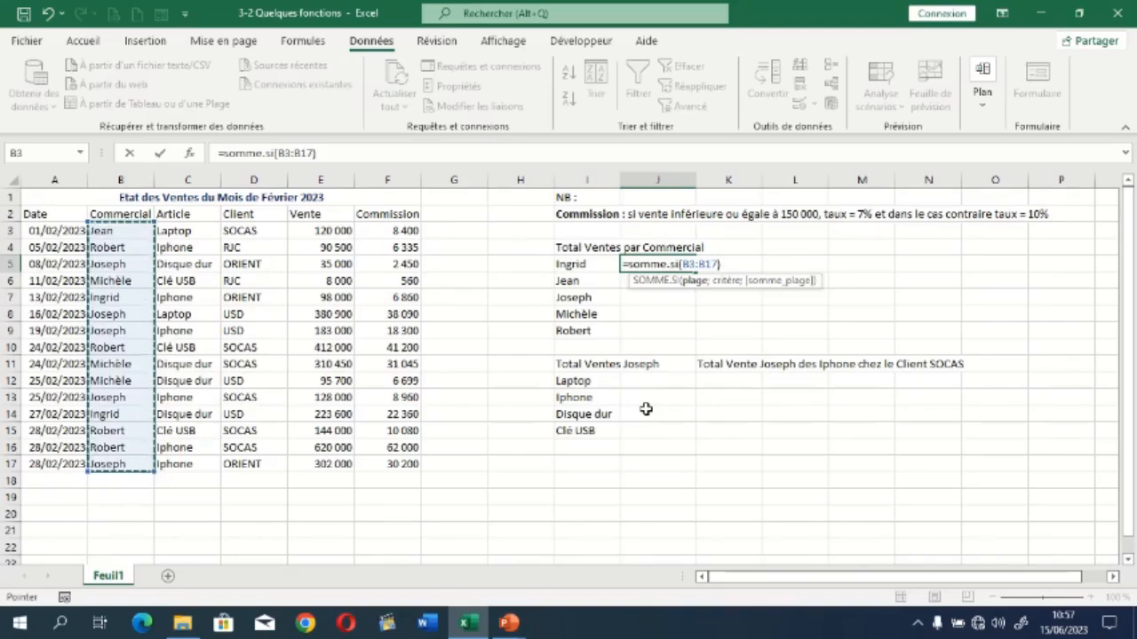
Complete the SOMME.SI formula in J5 with I5 as the criterion and the Vente cells E3:E17 as the sum range.
{"action": "type", "text": ";"}
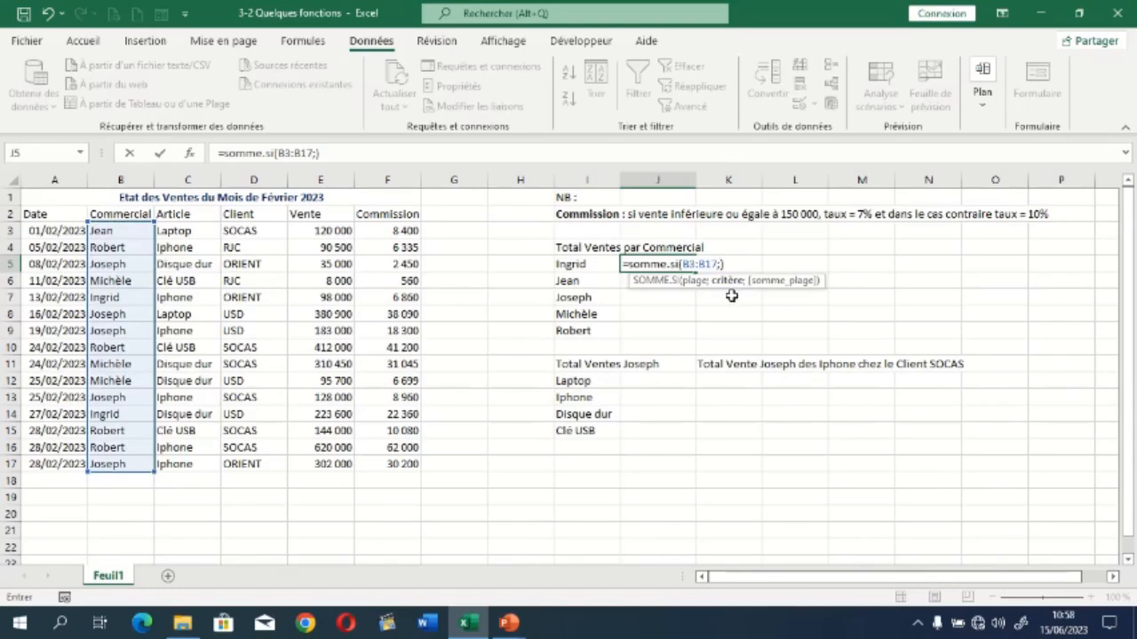
{"action": "left_click", "coordinate": [576, 265]}
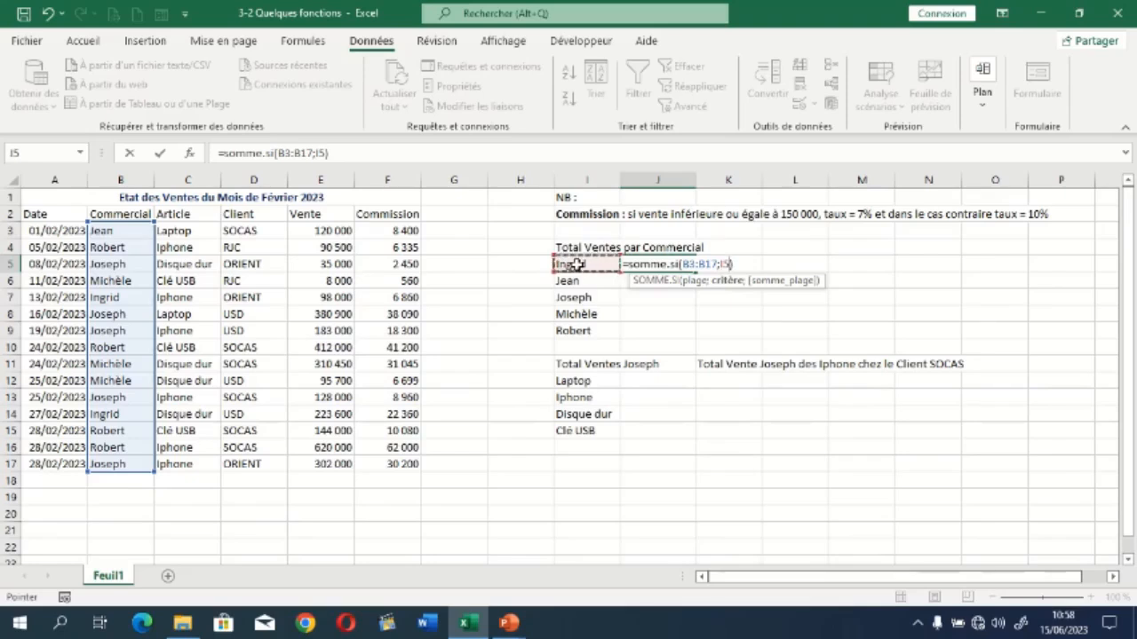
{"action": "type", "text": ";"}
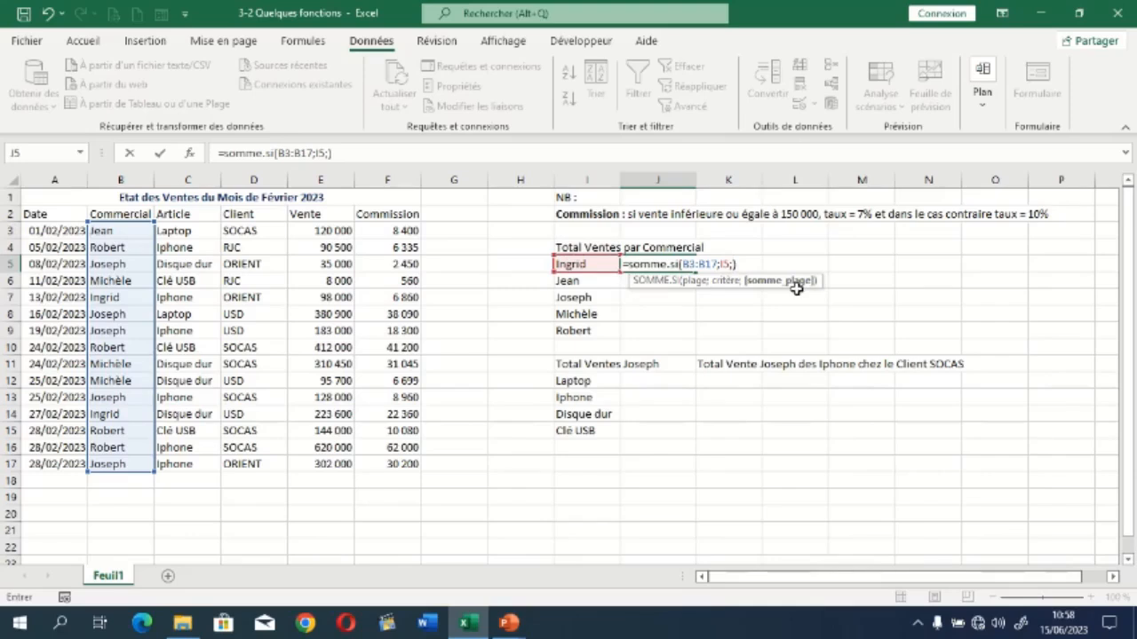
{"action": "left_click_drag", "start_coordinate": [326, 231], "coordinate": [320, 464]}
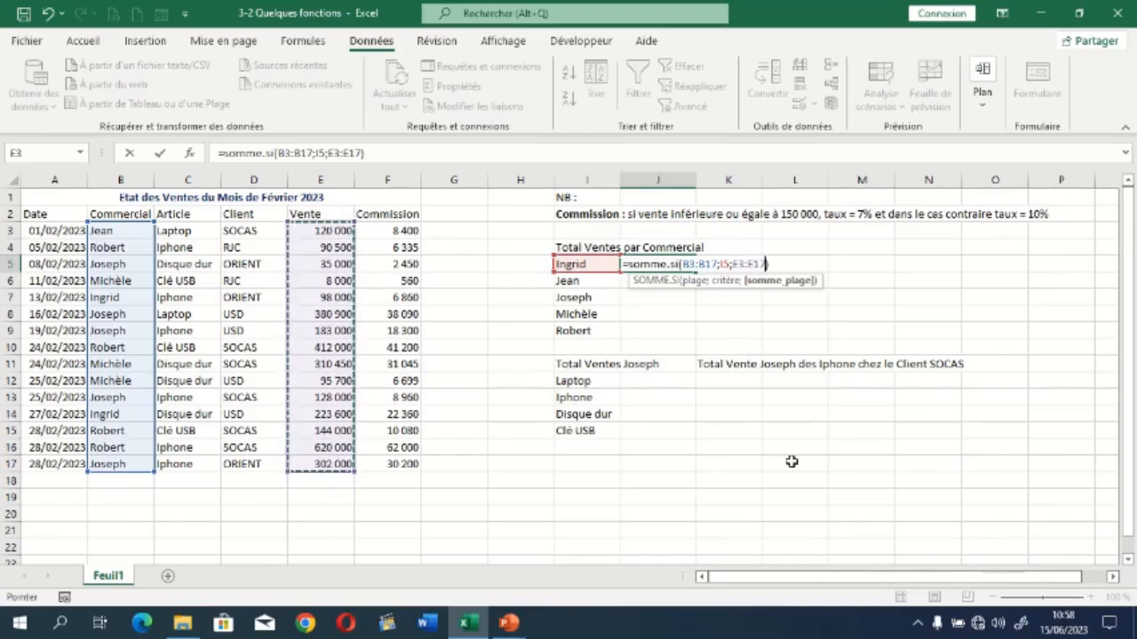
{"action": "key", "text": "Return"}
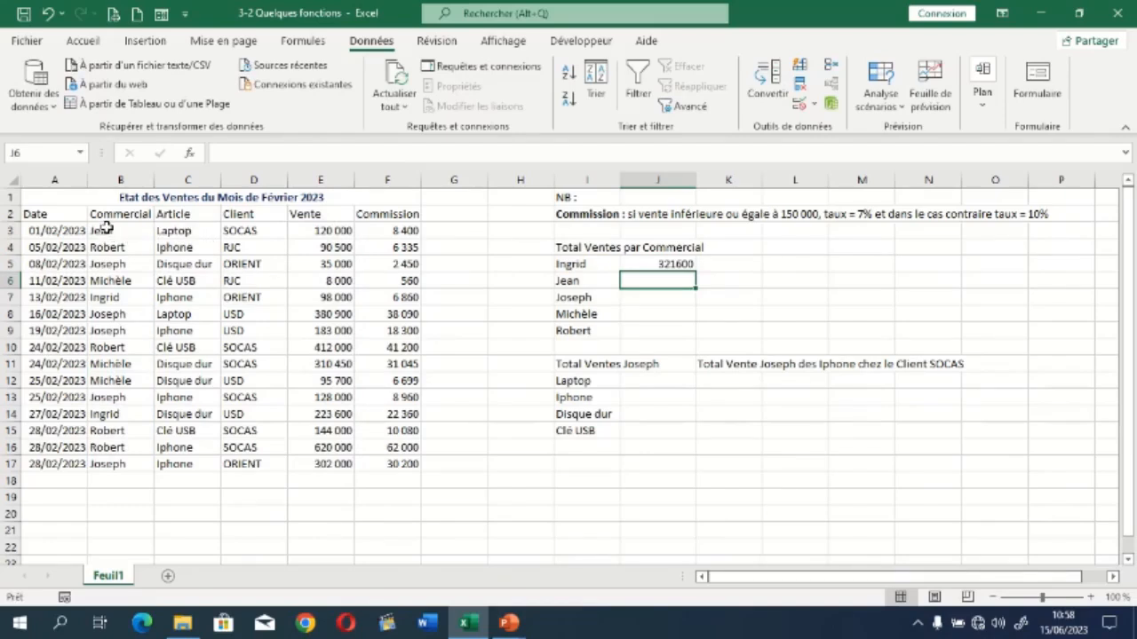
Cross-check the first salesperson's total by entering =E7+E14 in F19, adding that person's two sales.
{"action": "left_click", "coordinate": [106, 301]}
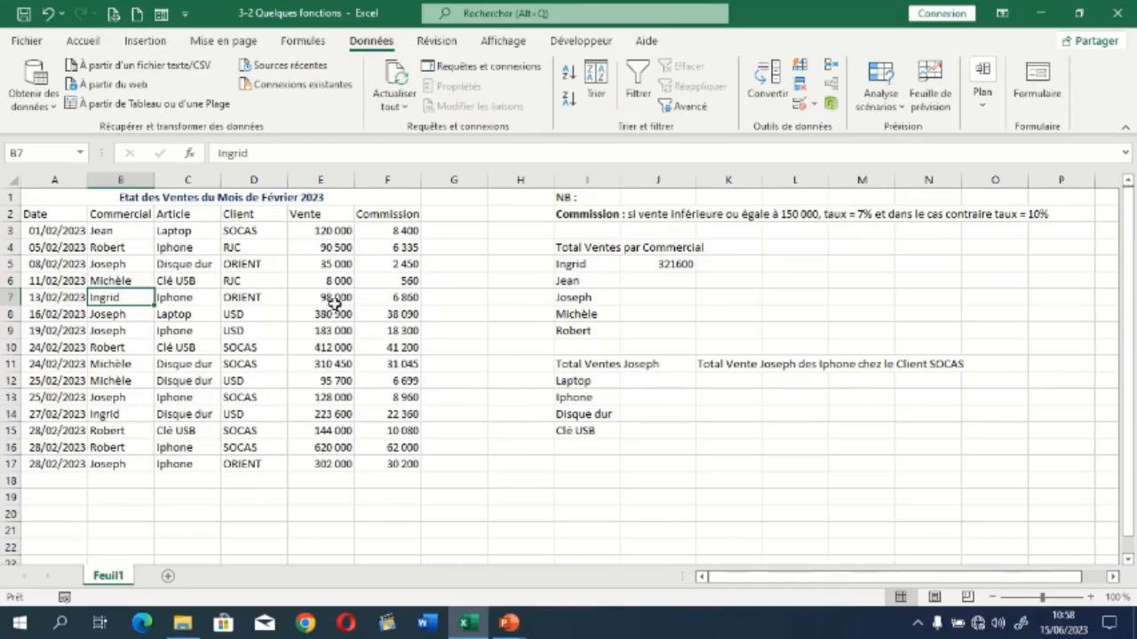
{"action": "left_click", "coordinate": [407, 496]}
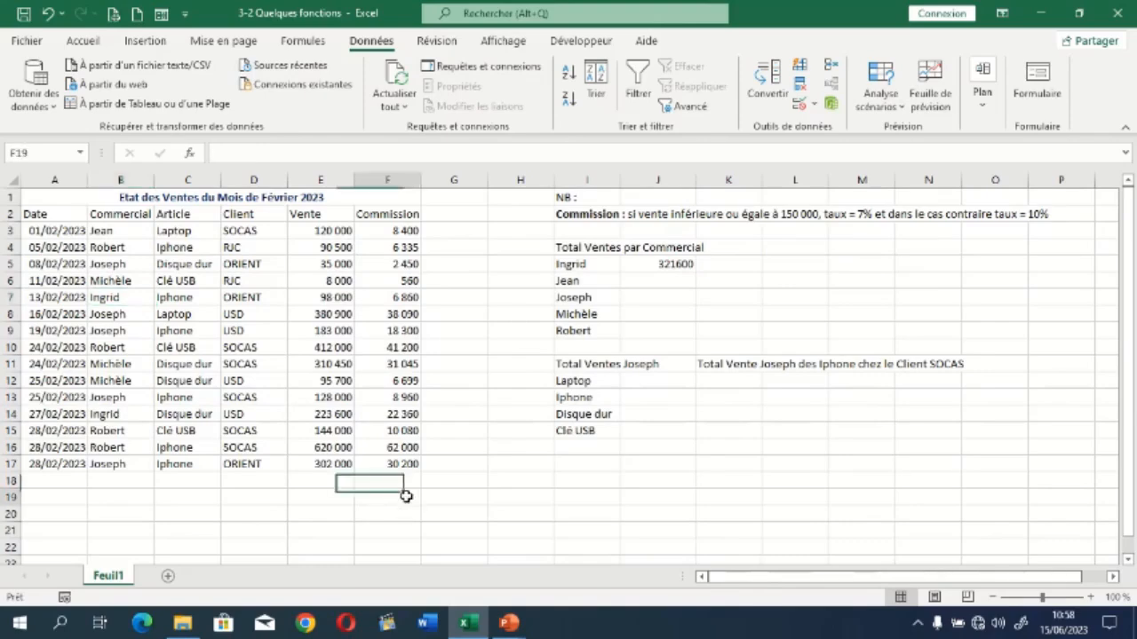
{"action": "type", "text": "="}
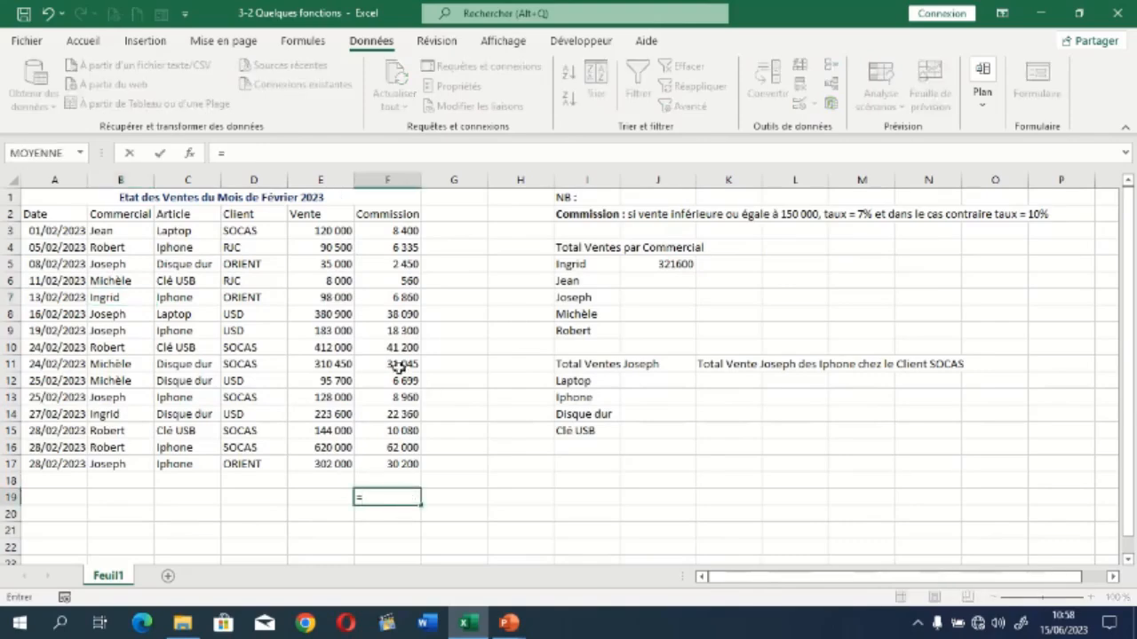
{"action": "left_click", "coordinate": [338, 297]}
{"action": "type", "text": "+"}
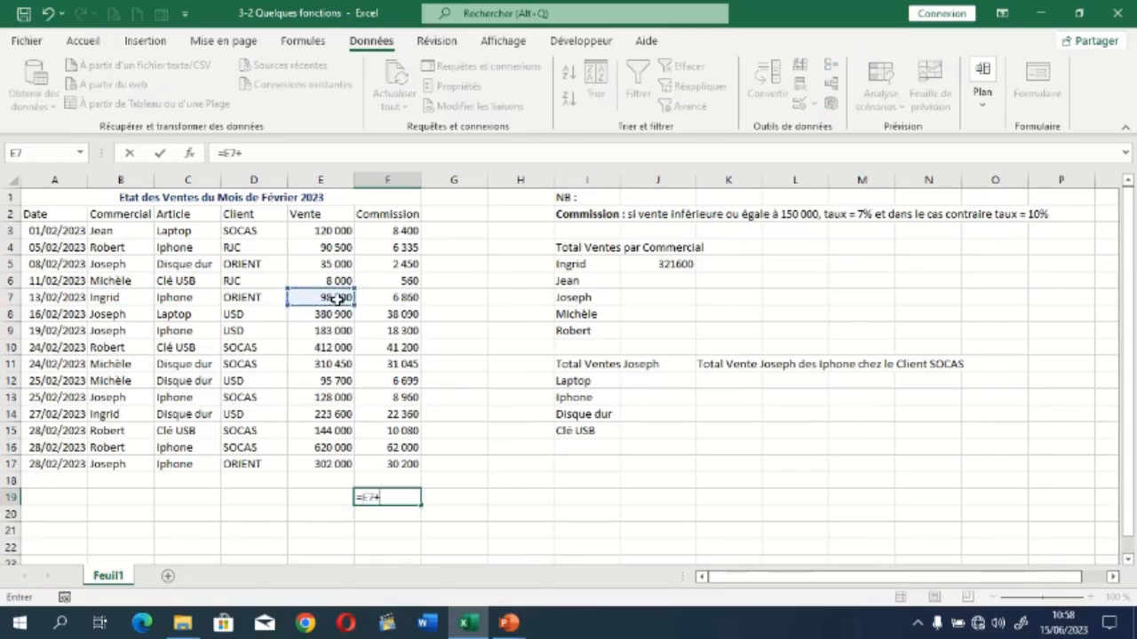
{"action": "left_click", "coordinate": [325, 416]}
{"action": "key", "text": "Return"}
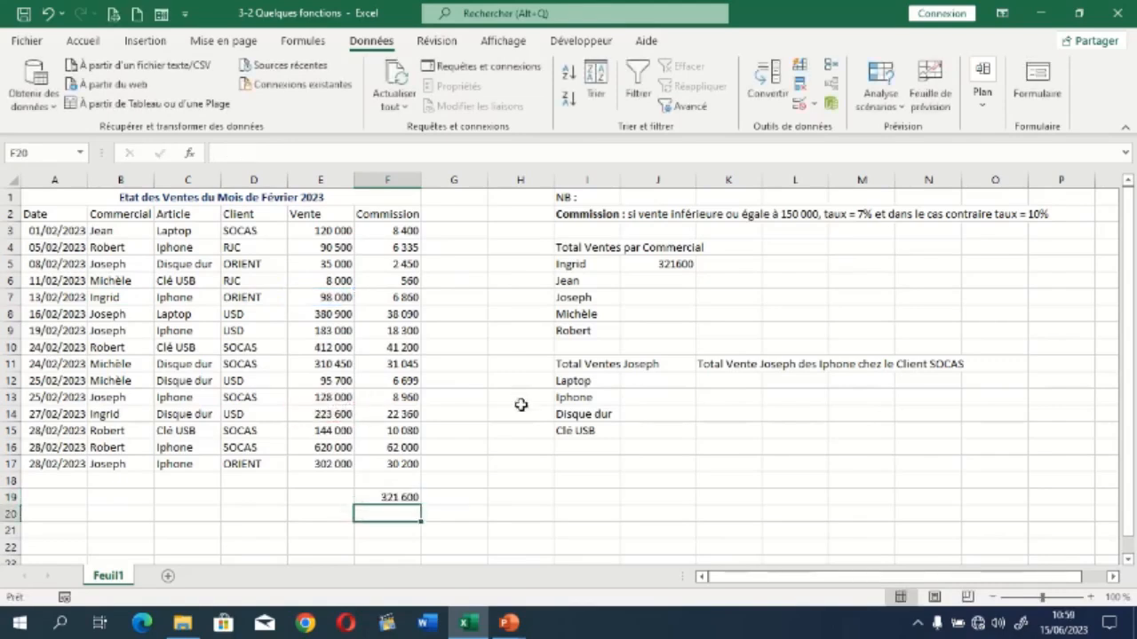
{"action": "left_click", "coordinate": [406, 498]}
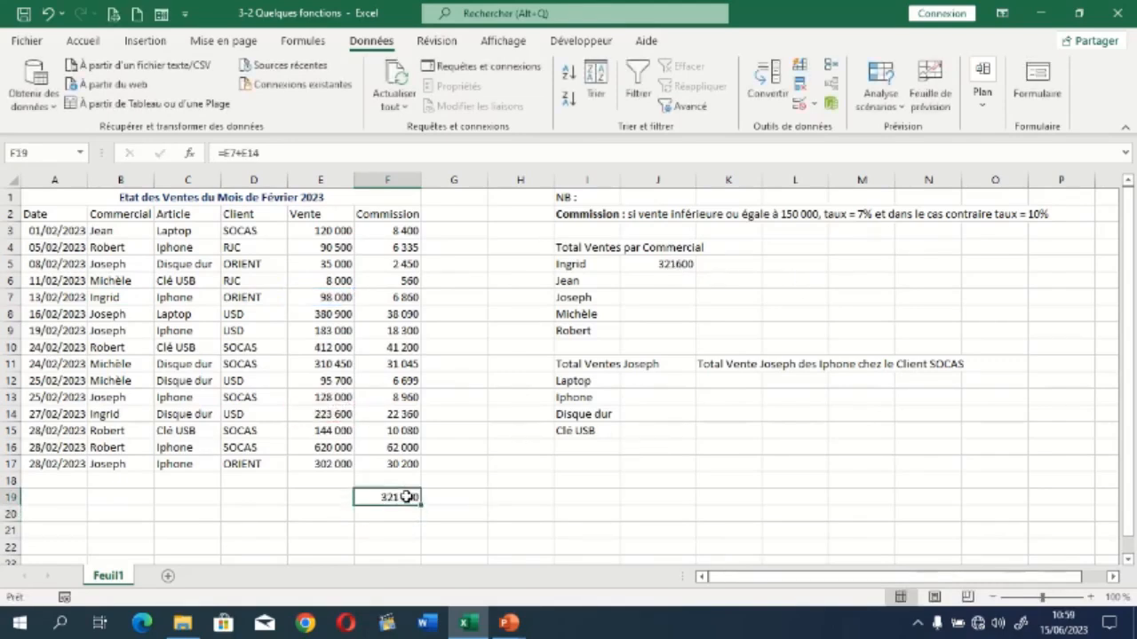